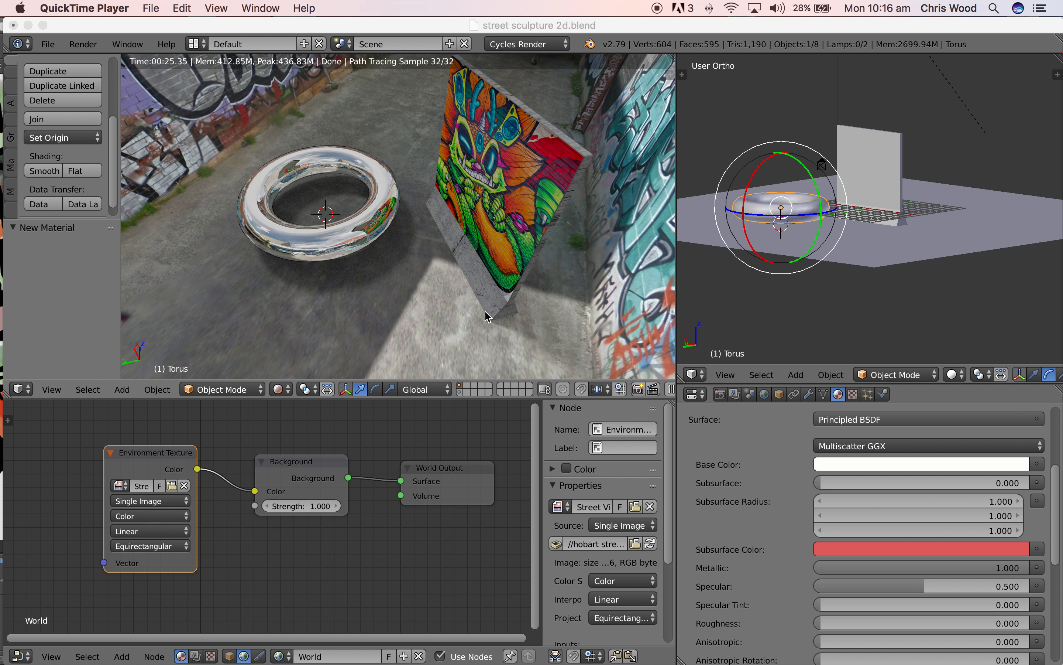
Switch from Blender to Photoshop
{"action": "left_click", "coordinate": [51, 46]}
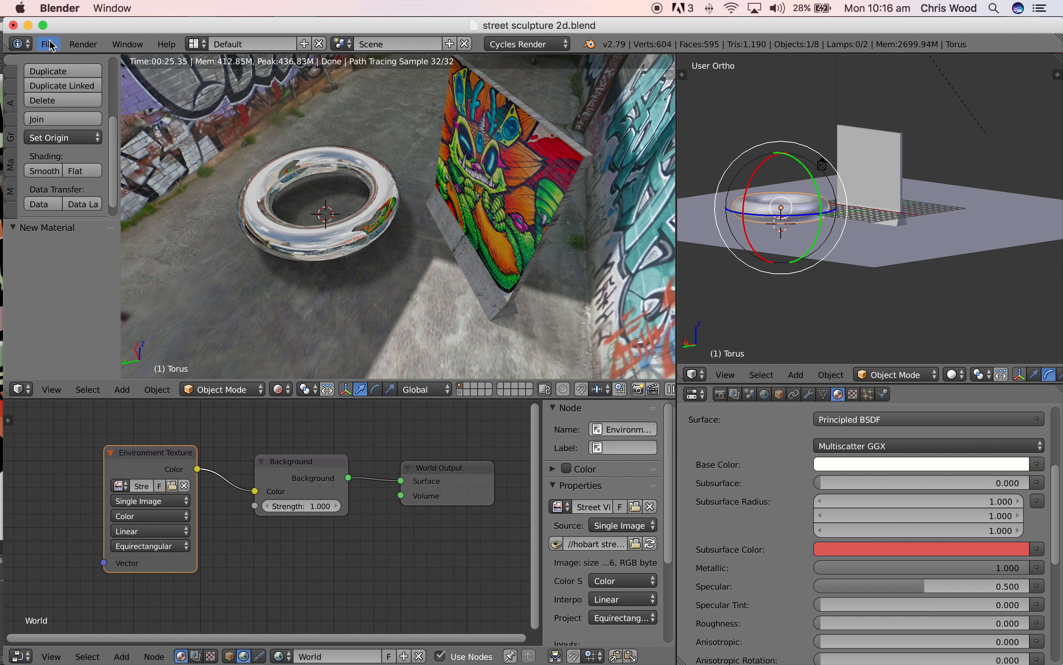
{"action": "left_click", "coordinate": [51, 45]}
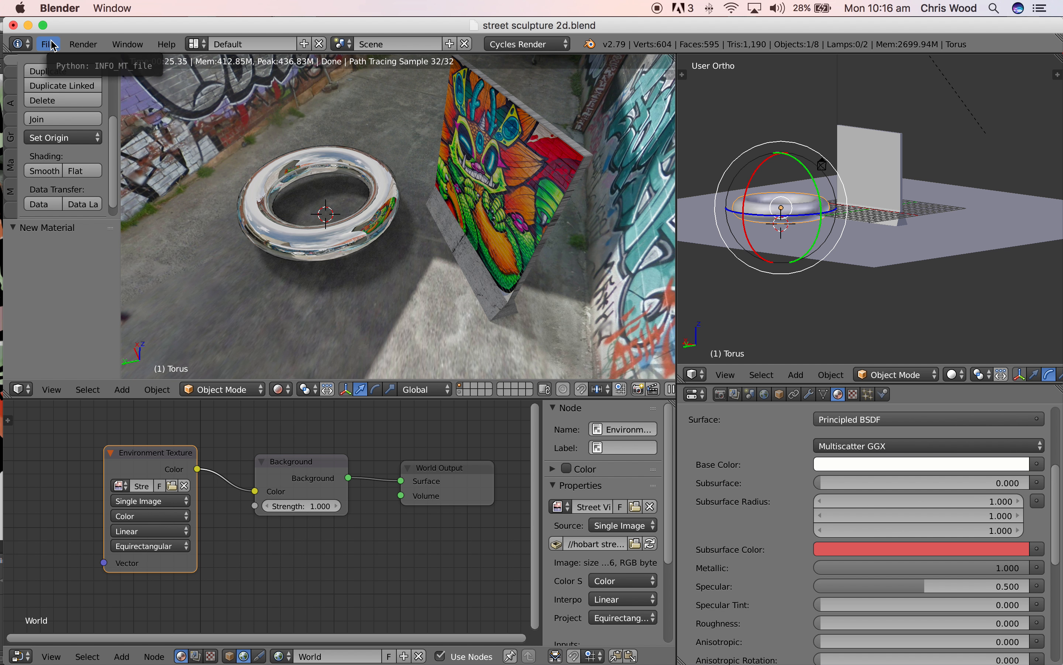
{"action": "key", "text": "super+Tab"}
{"action": "key", "text": "super+Tab"}
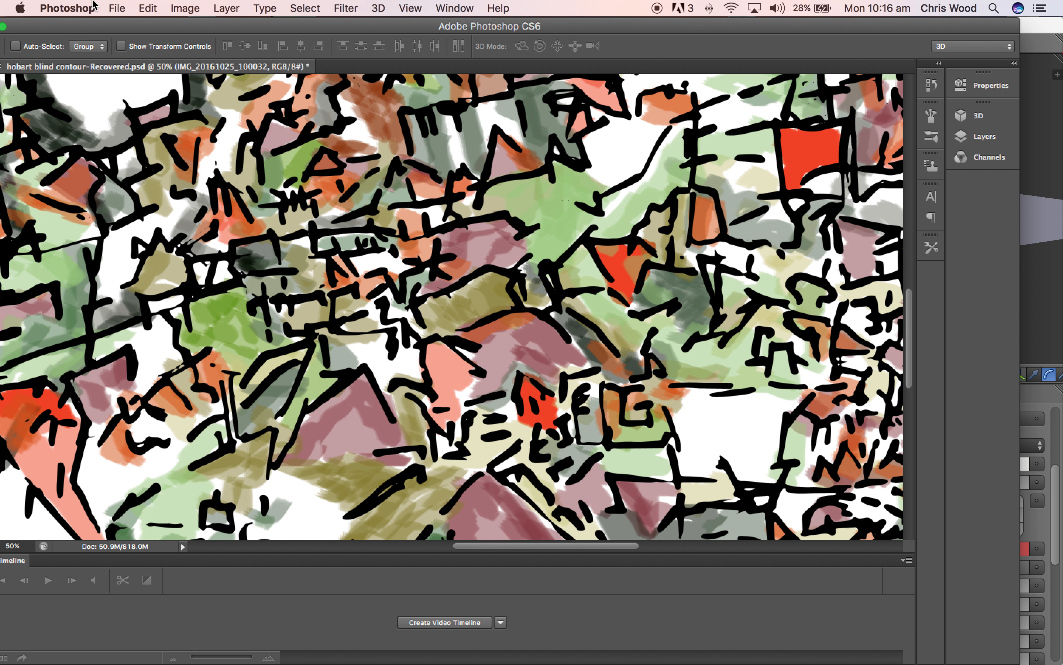
{"action": "left_click", "coordinate": [116, 8]}
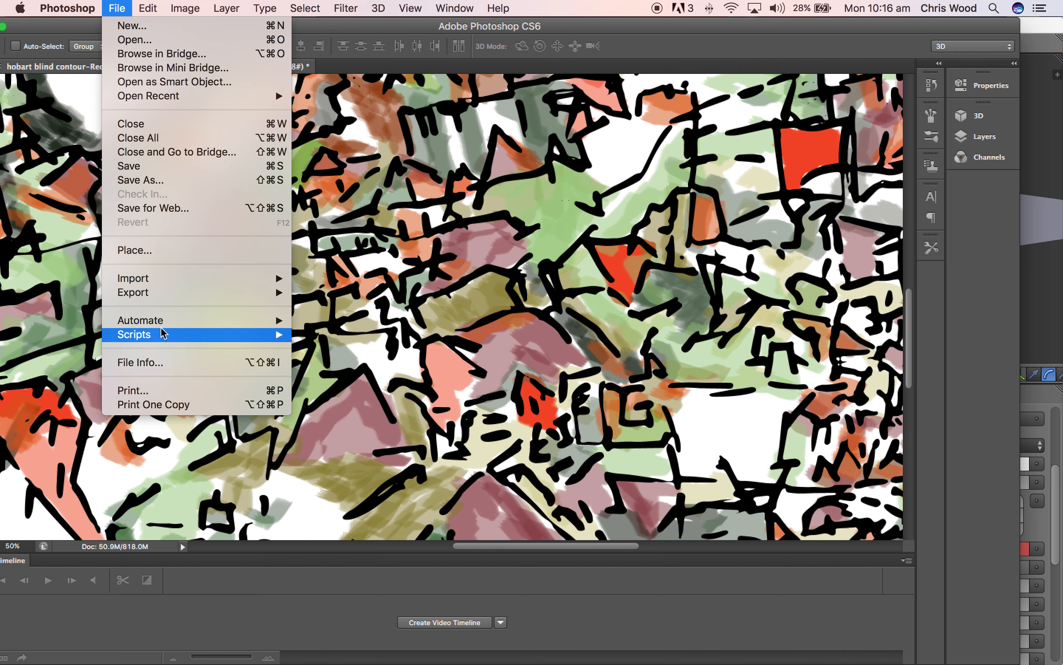
{"action": "mouse_move", "coordinate": [167, 344]}
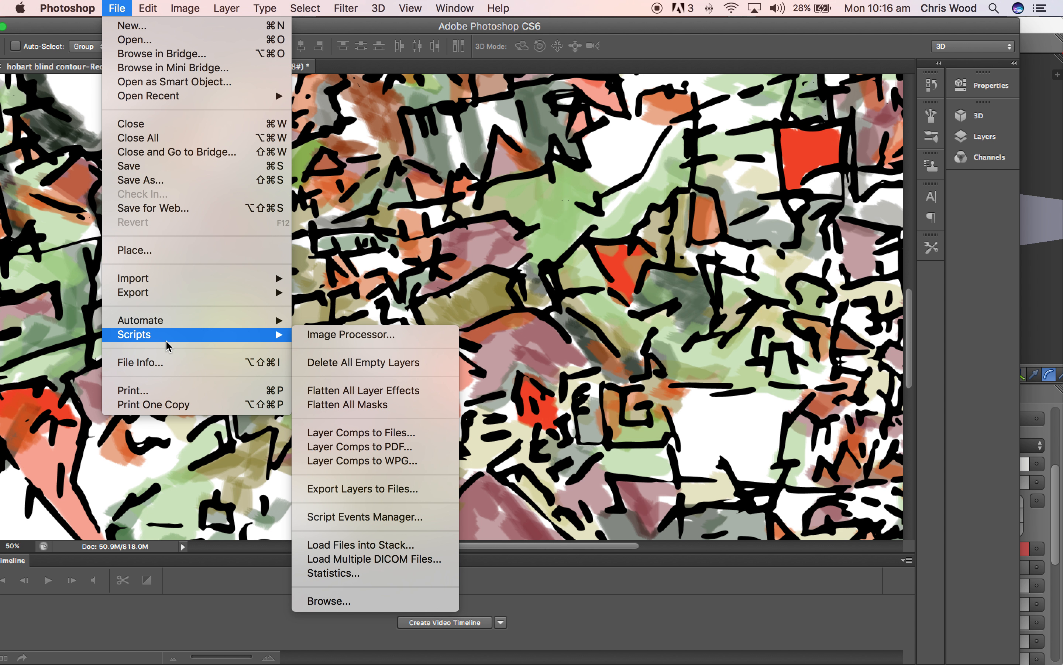
{"action": "mouse_move", "coordinate": [152, 293]}
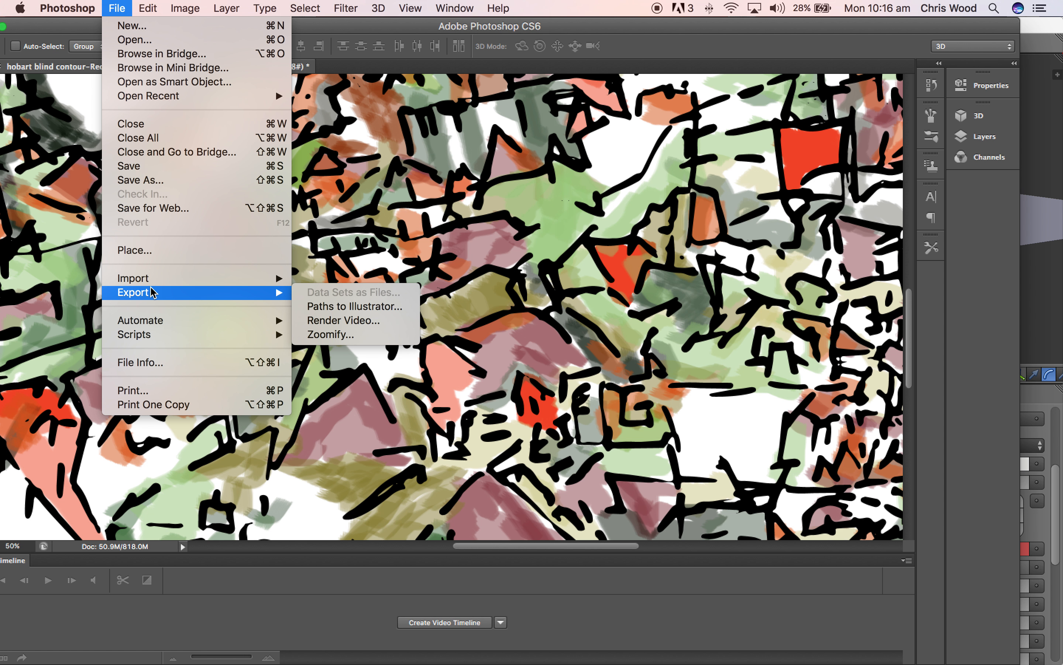
{"action": "mouse_move", "coordinate": [149, 322]}
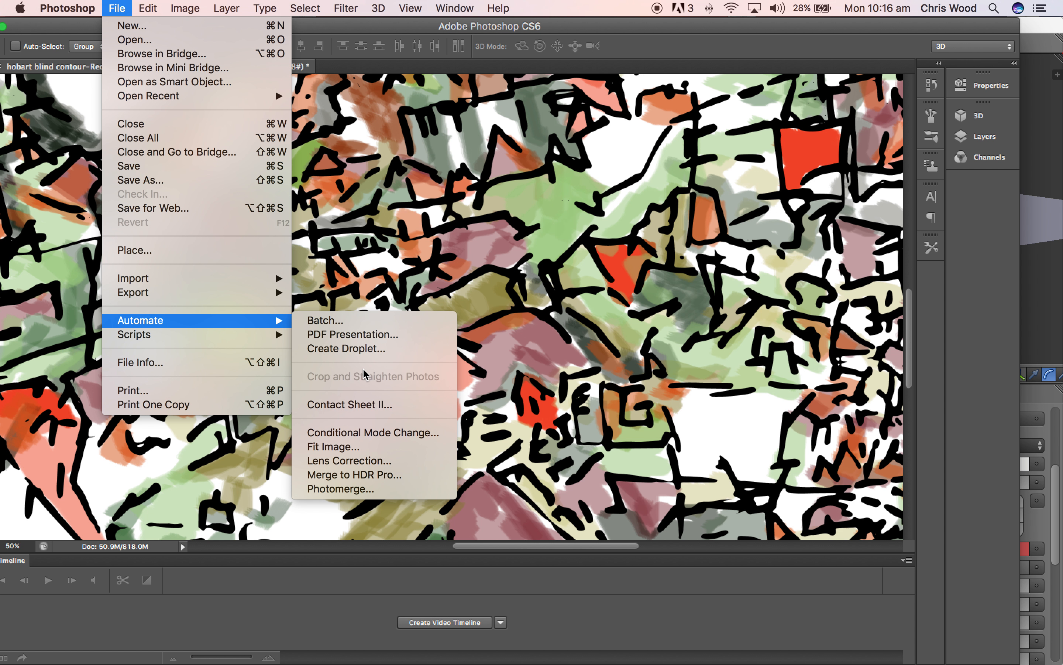
{"action": "left_click", "coordinate": [367, 246]}
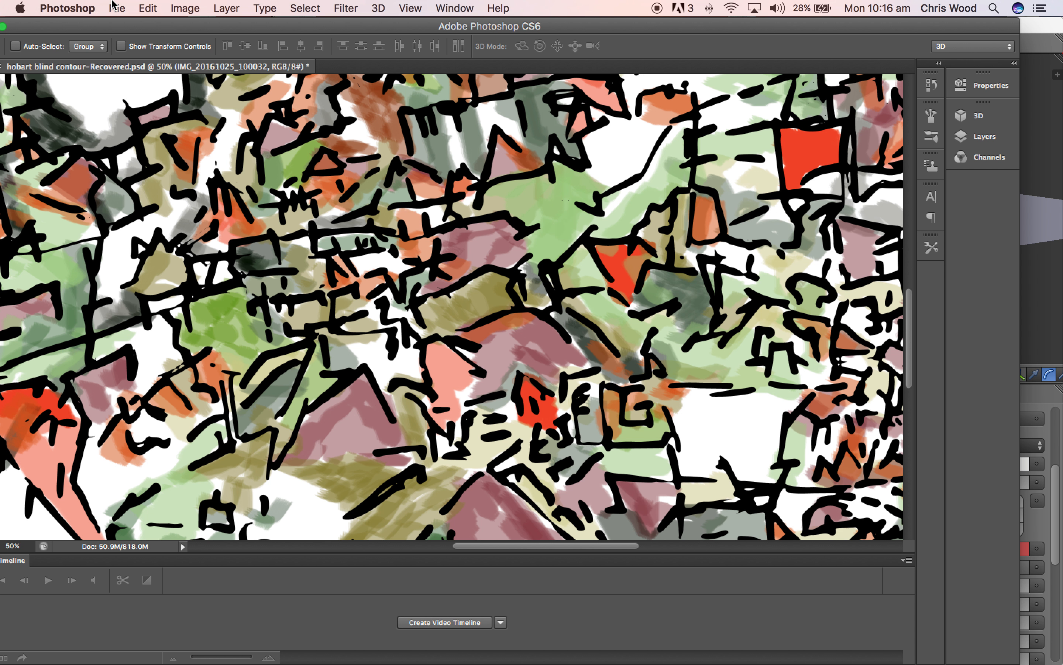
Open the panorama "Street View 360 test.jpg" from the "test artificial hdr" folder
{"action": "left_click", "coordinate": [118, 6]}
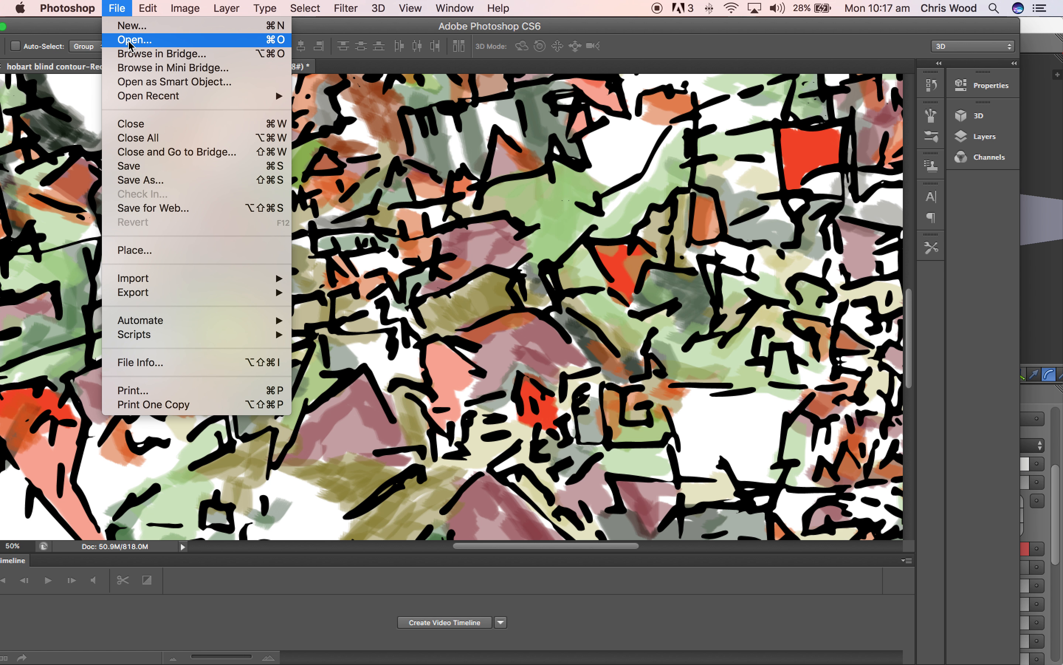
{"action": "left_click", "coordinate": [129, 43]}
{"action": "left_click", "coordinate": [465, 320]}
{"action": "left_click", "coordinate": [760, 558]}
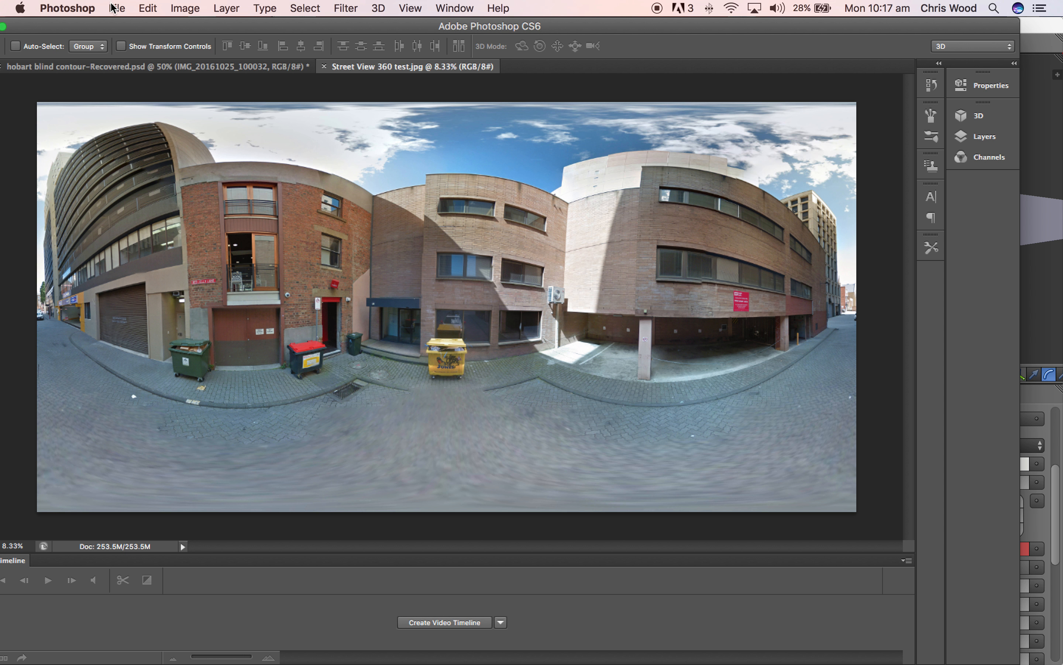
Darken the street panorama with an Exposure adjustment of -2
{"action": "left_click", "coordinate": [181, 6]}
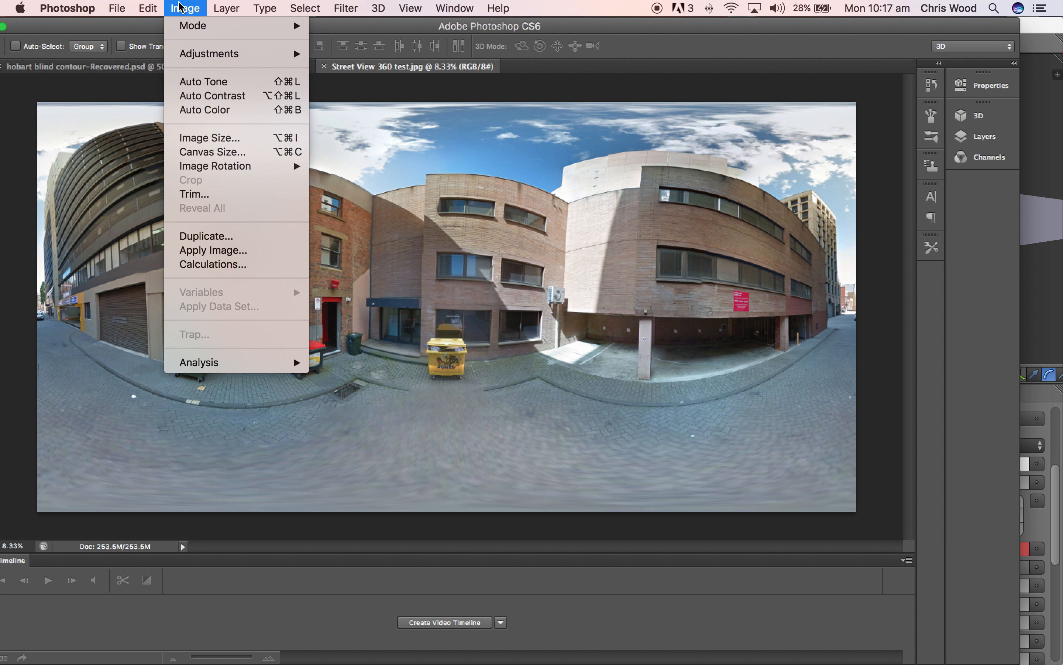
{"action": "mouse_move", "coordinate": [204, 60]}
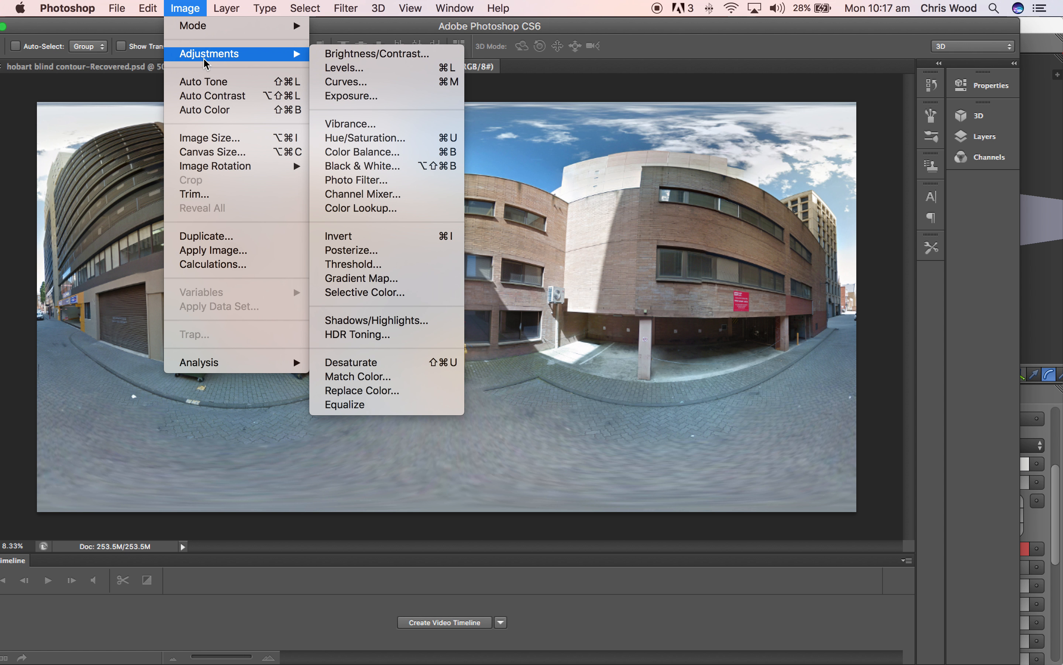
{"action": "left_click", "coordinate": [408, 97]}
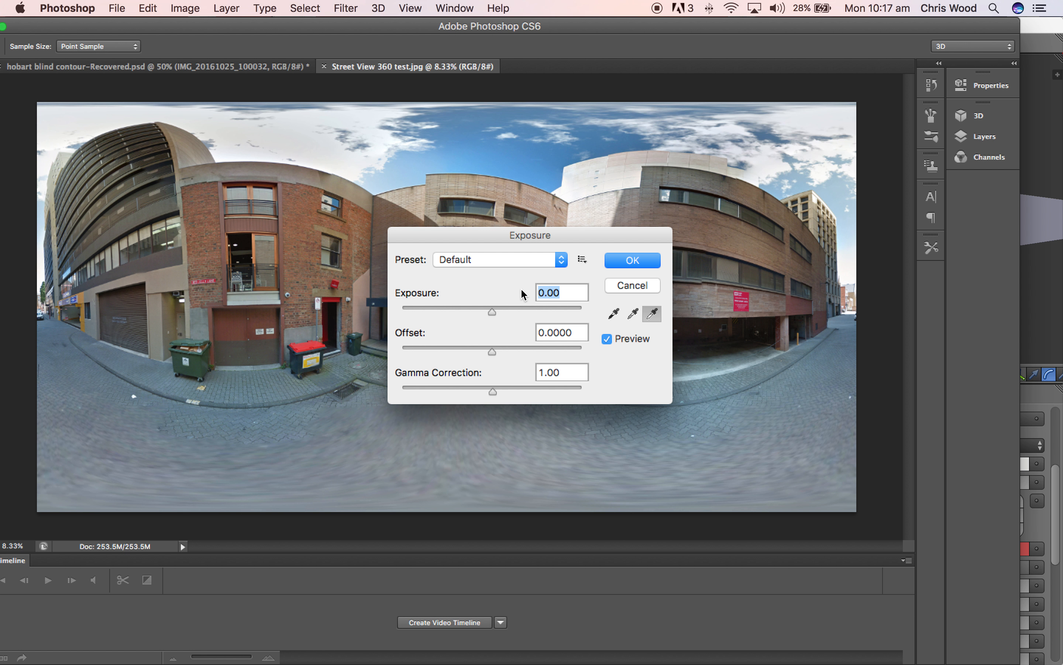
{"action": "type", "text": "-2"}
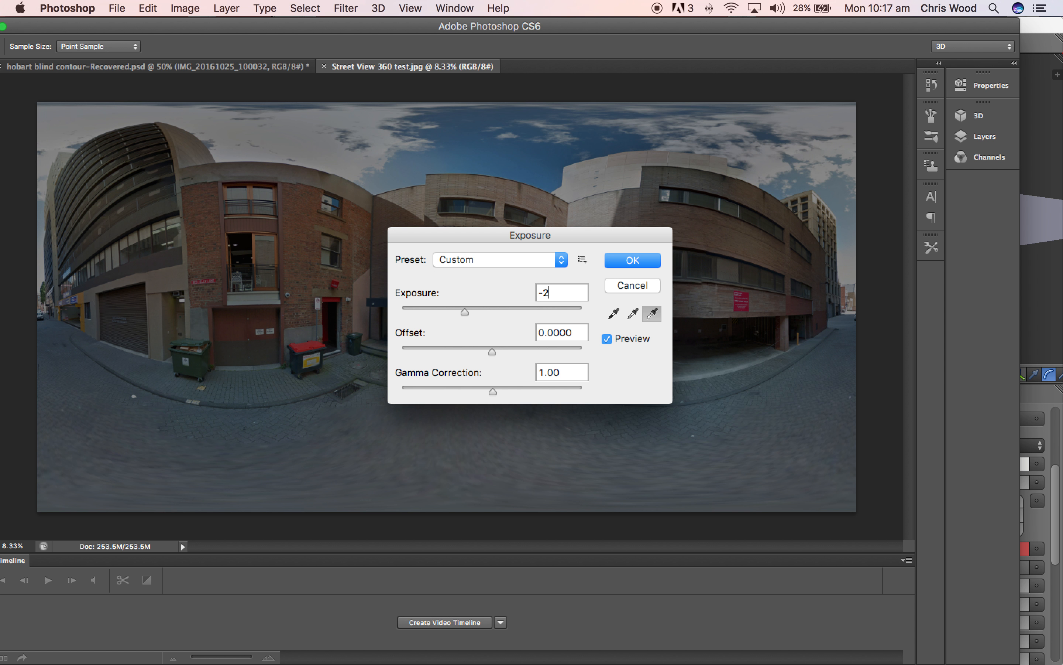
{"action": "left_click", "coordinate": [654, 265]}
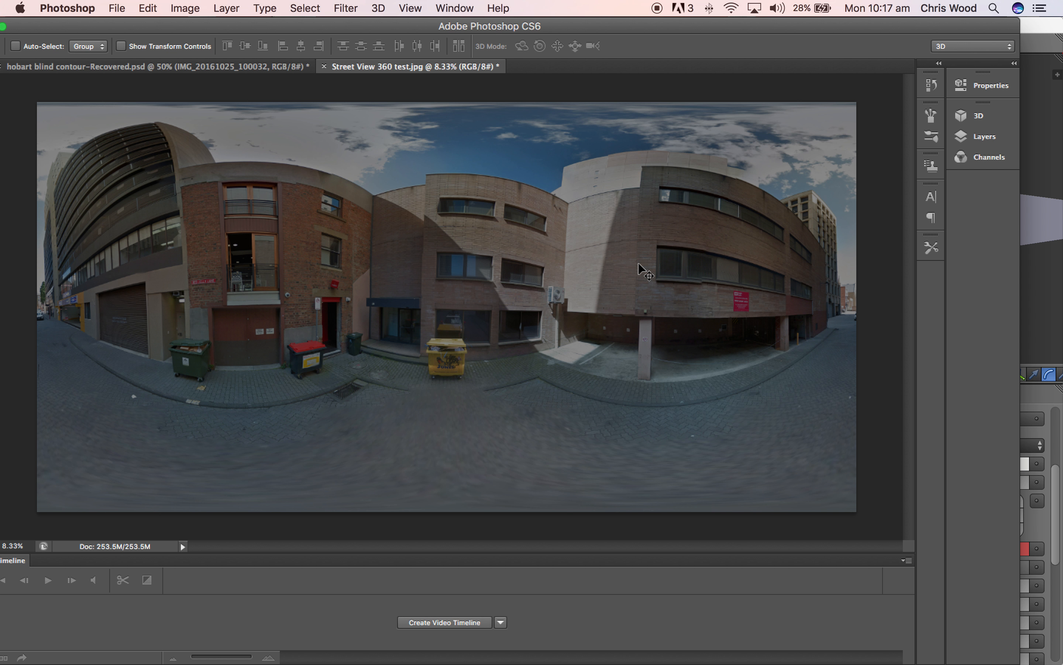
Save the darkened panorama as a new JPEG named "Street View 360 test ev-2.jpg" at maximum quality 12
{"action": "left_click", "coordinate": [117, 8]}
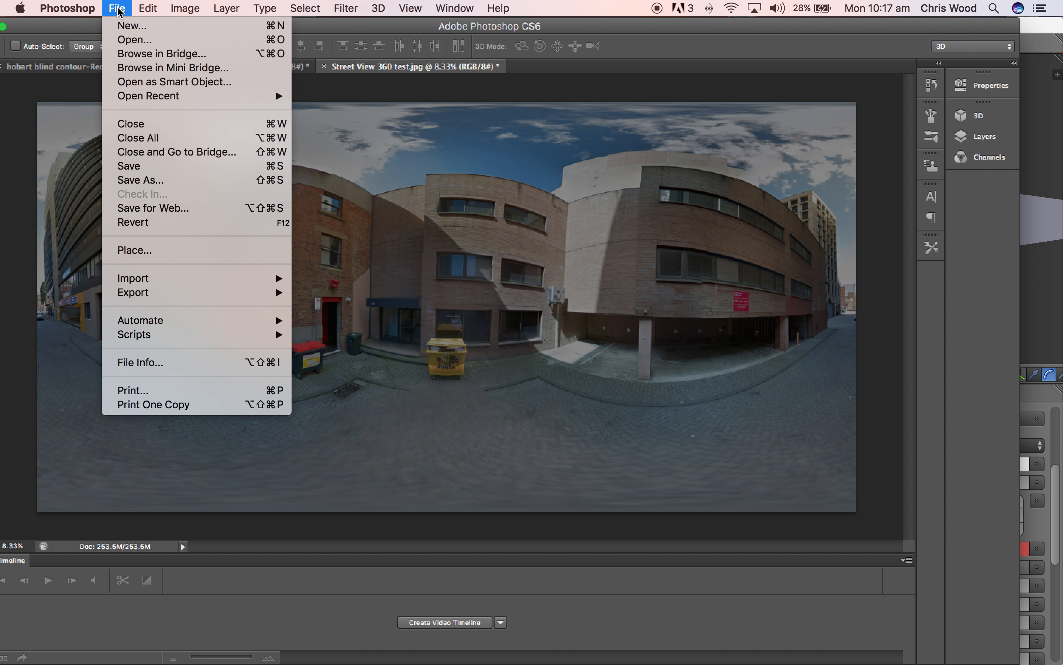
{"action": "left_click", "coordinate": [154, 184]}
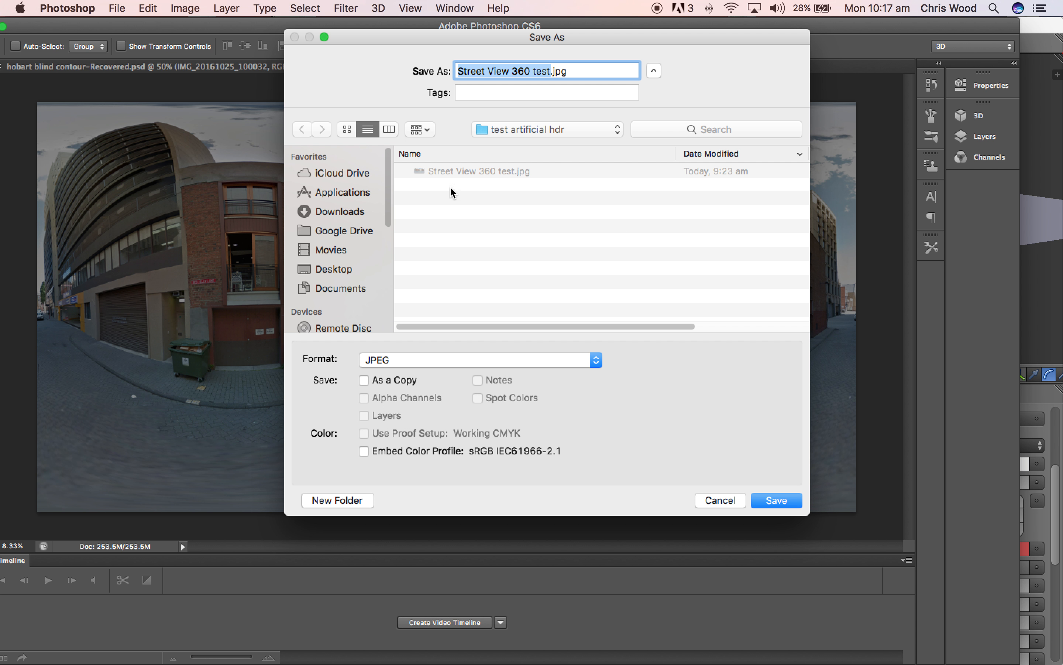
{"action": "left_click", "coordinate": [549, 70]}
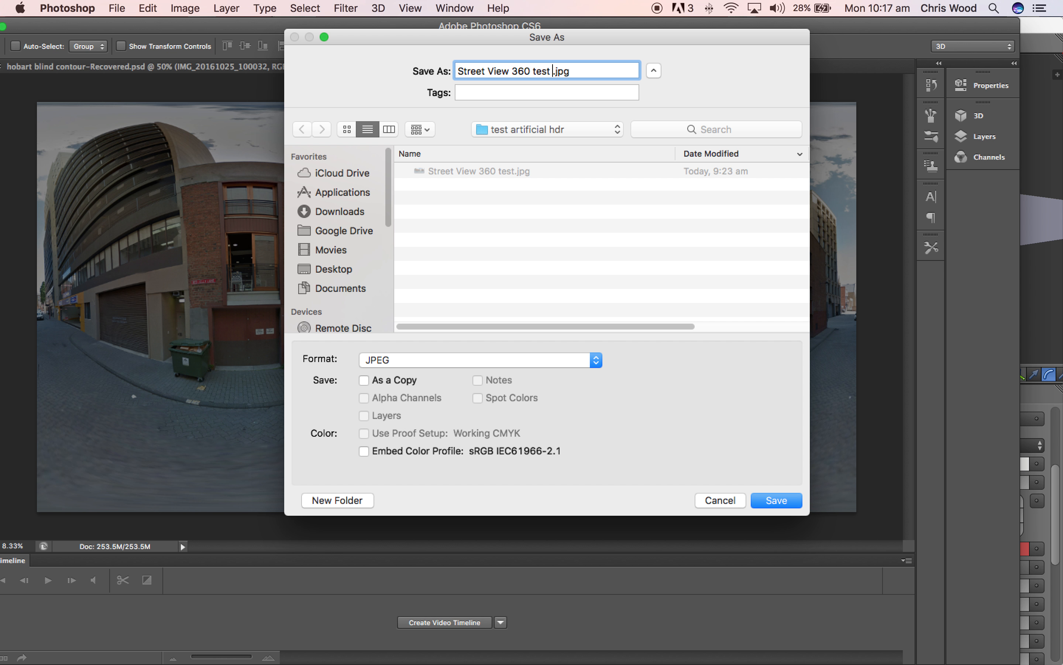
{"action": "type", "text": "ev-2"}
{"action": "left_click", "coordinate": [775, 500]}
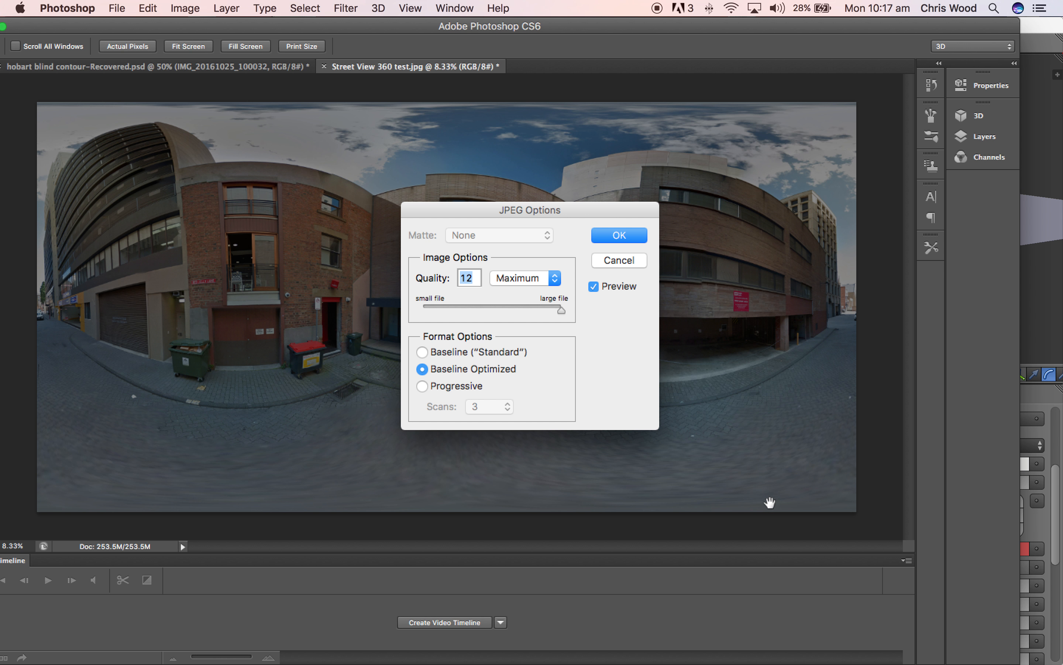
{"action": "left_click", "coordinate": [615, 240]}
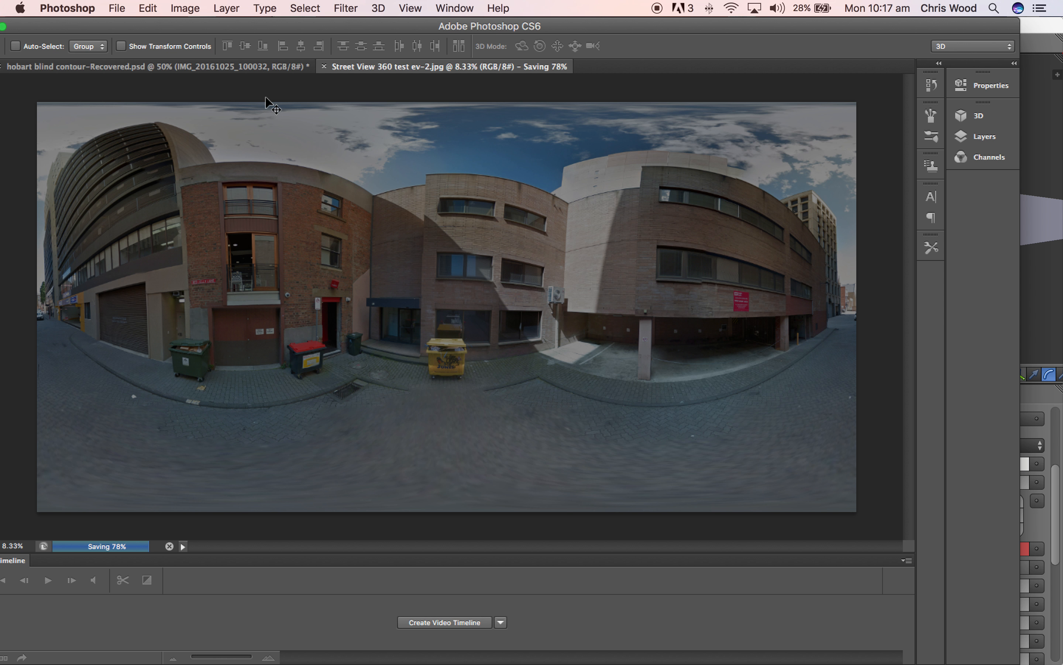
Reopen the original "Street View 360 test.jpg" alongside the darkened version
{"action": "left_click", "coordinate": [115, 8]}
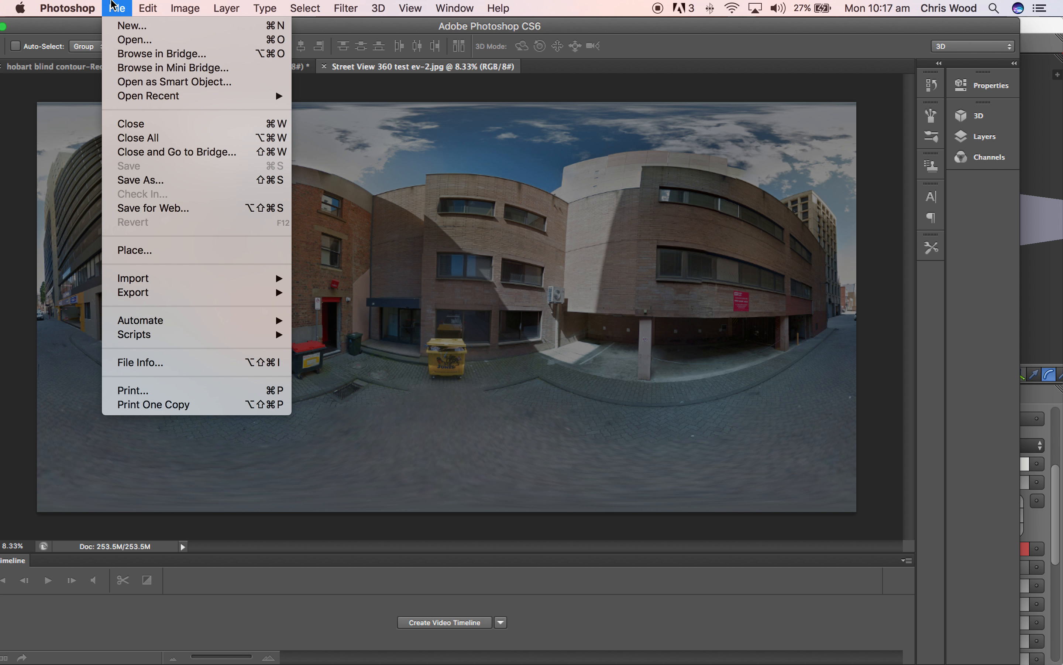
{"action": "left_click", "coordinate": [144, 41]}
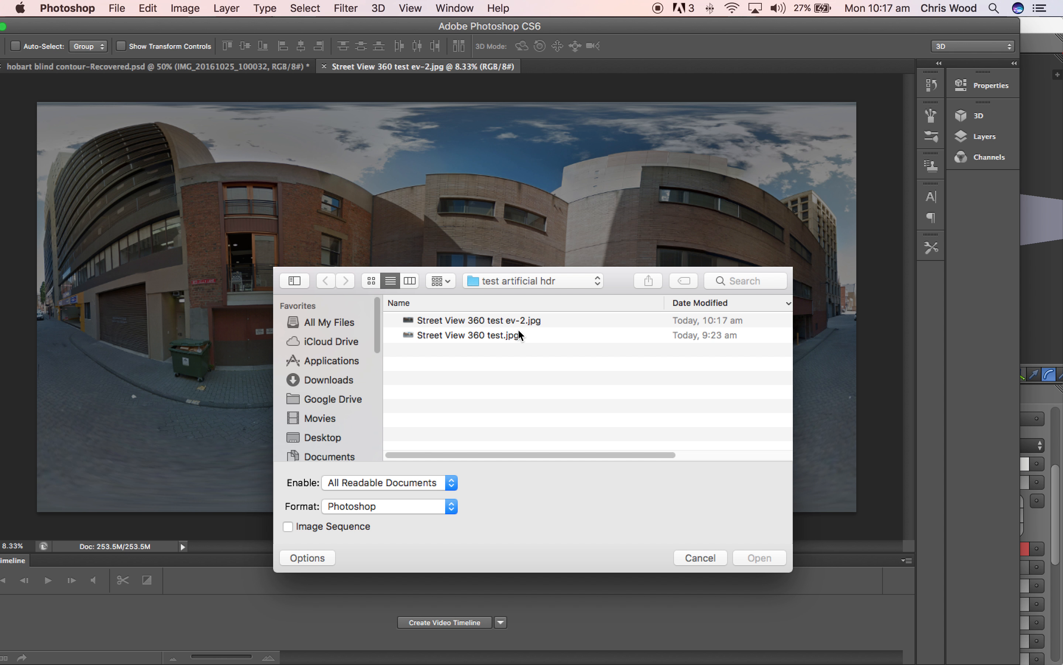
{"action": "left_click", "coordinate": [501, 334]}
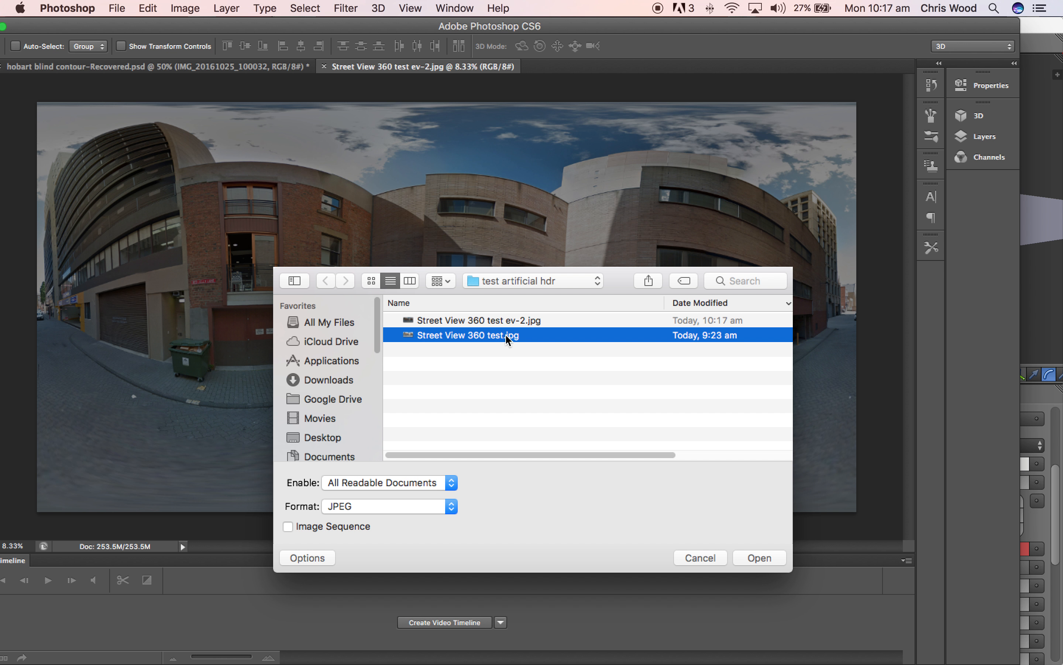
{"action": "left_click", "coordinate": [759, 558]}
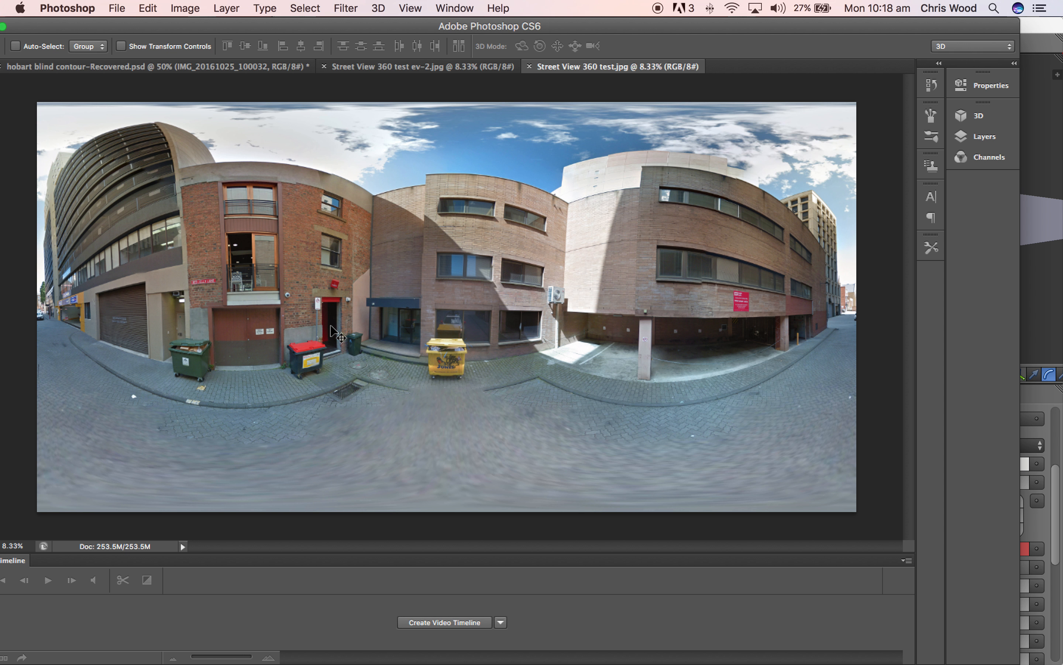
Brighten the original street panorama with an Exposure adjustment of 2
{"action": "left_click", "coordinate": [184, 7]}
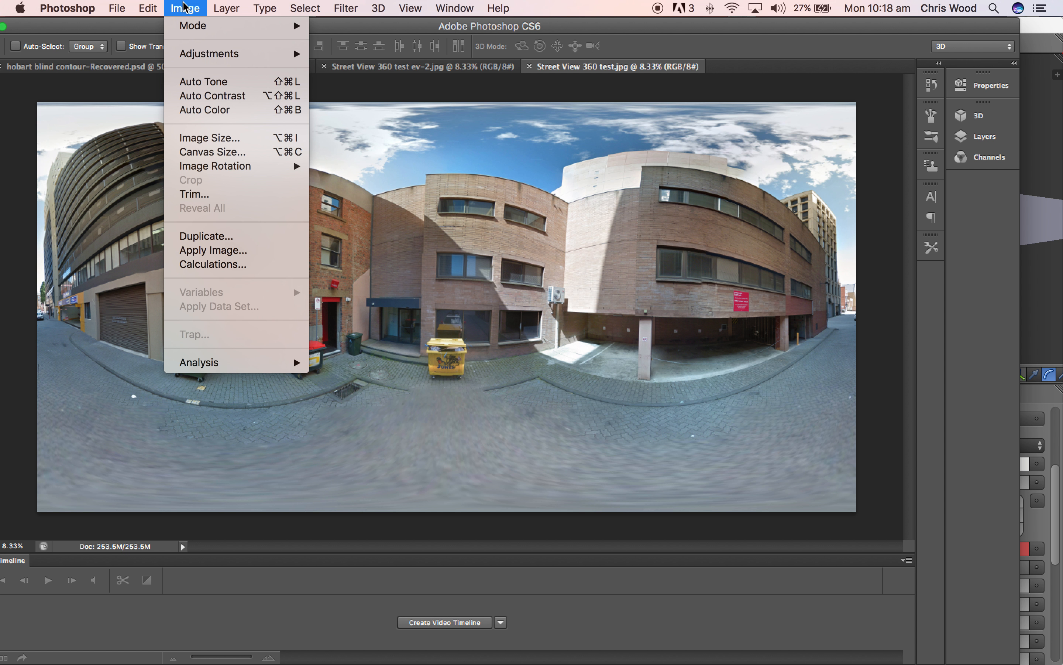
{"action": "mouse_move", "coordinate": [193, 55]}
{"action": "left_click", "coordinate": [363, 97]}
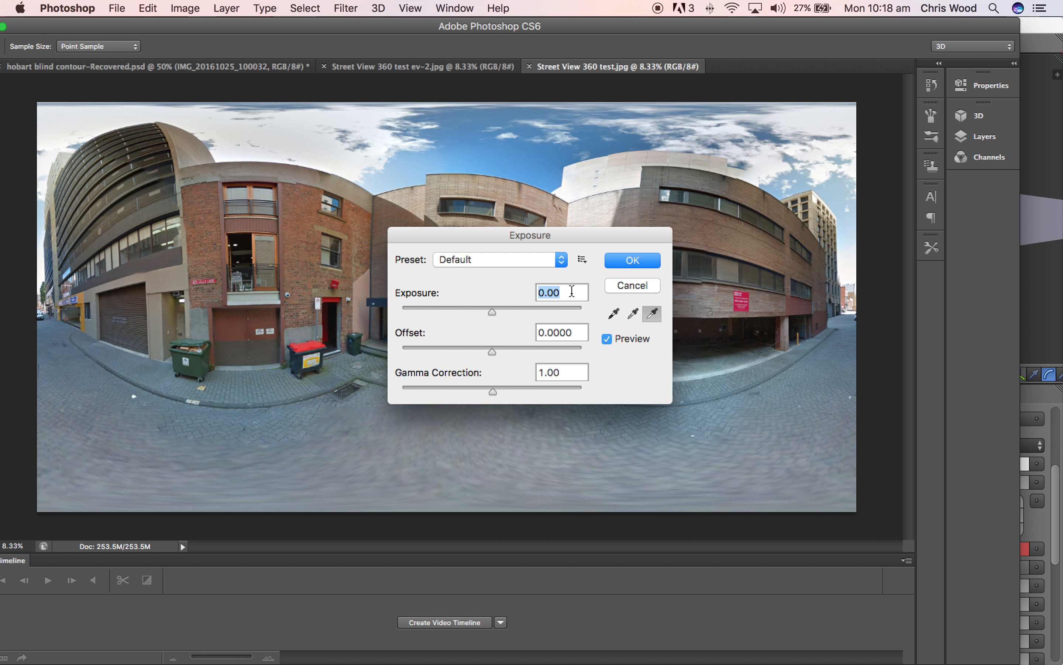
{"action": "type", "text": "2"}
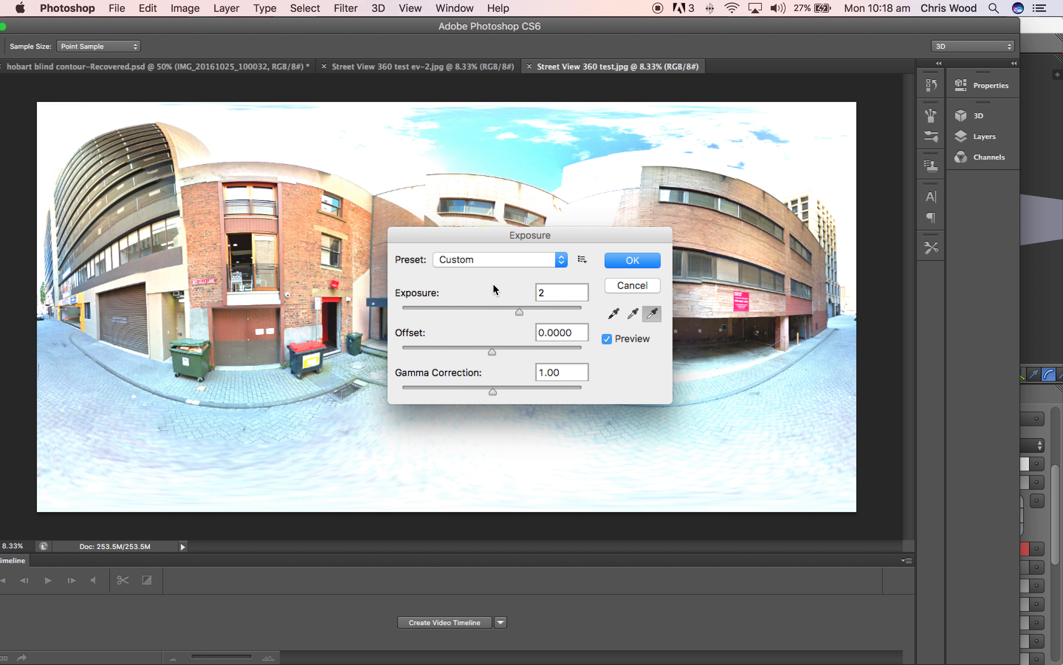
{"action": "left_click", "coordinate": [634, 261]}
Save the brightened panorama as the maximum-quality JPEG "Street View 360 test ev+2.jpg", and close both the ev+2 and ev-2 images
{"action": "left_click", "coordinate": [117, 8]}
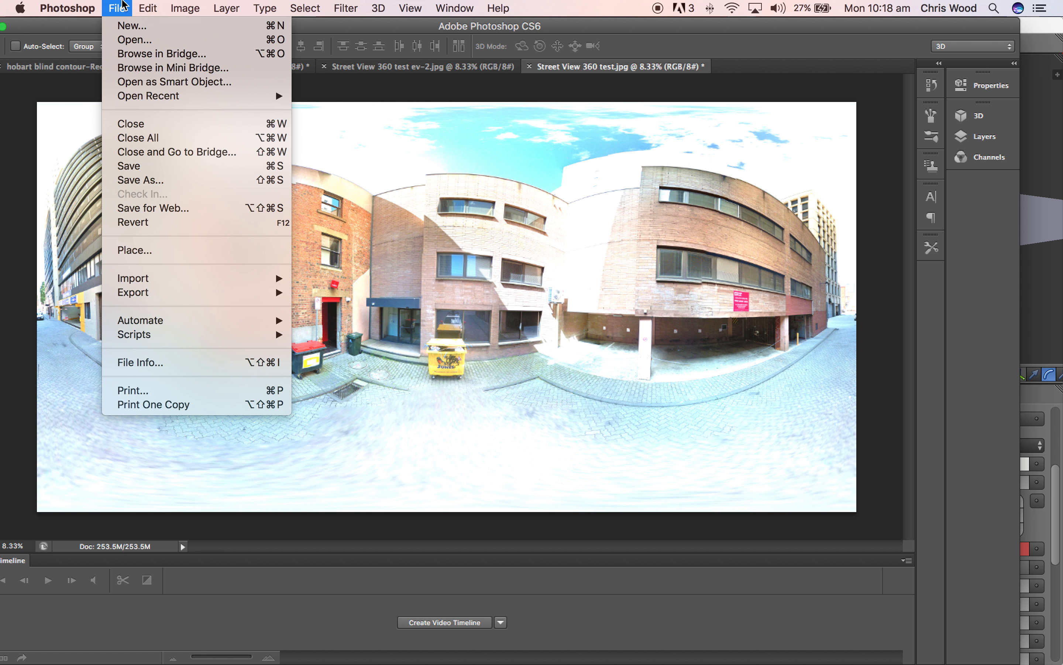
{"action": "left_click", "coordinate": [171, 180]}
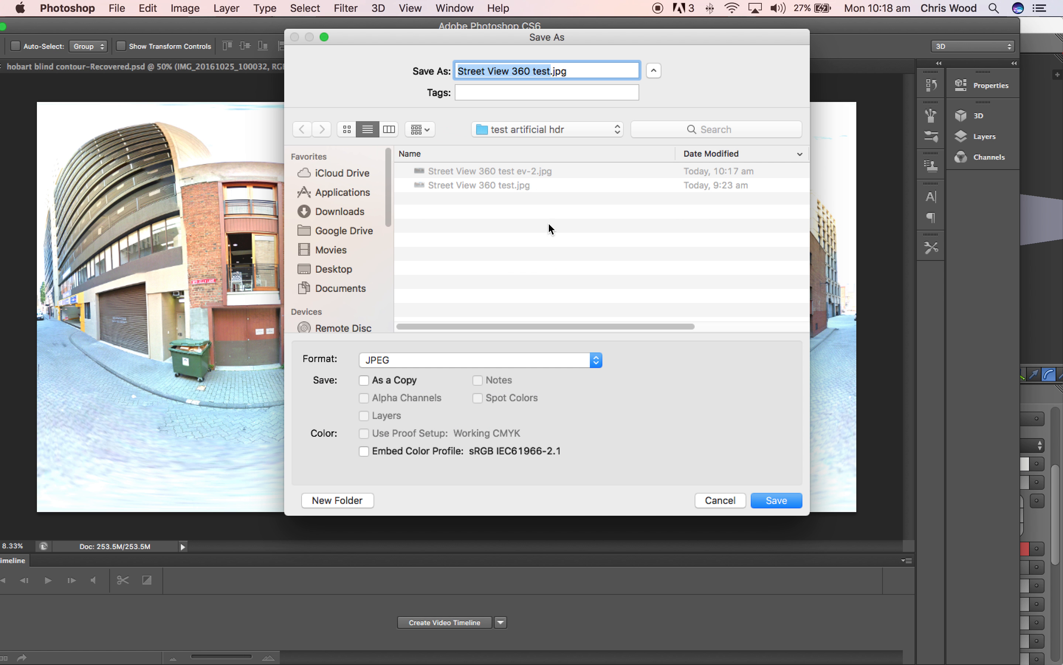
{"action": "left_click", "coordinate": [550, 70]}
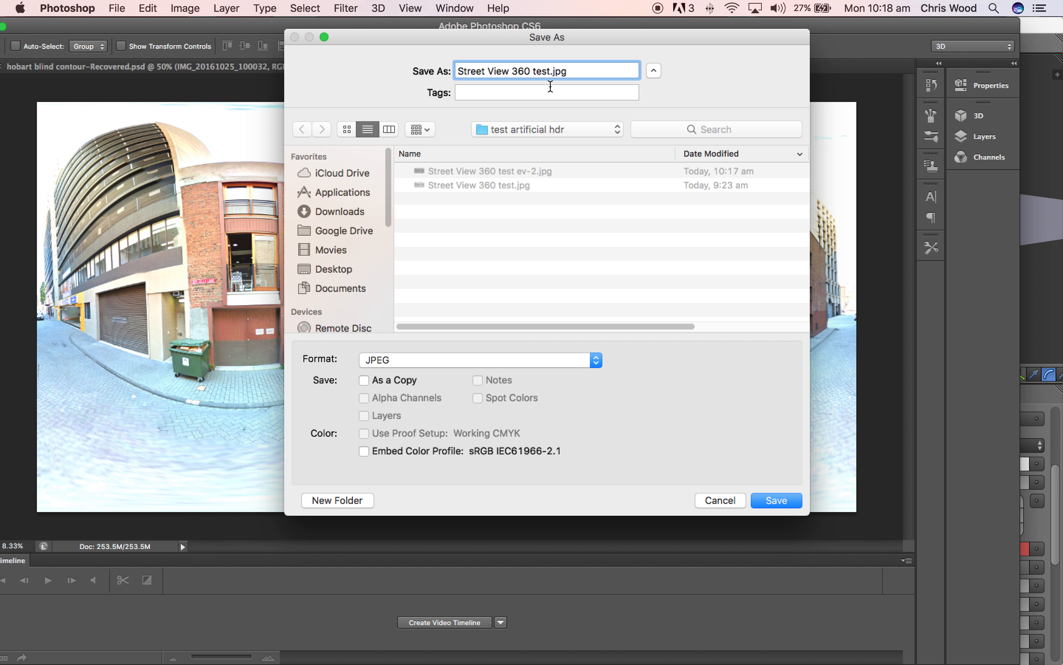
{"action": "type", "text": "e"}
{"action": "type", "text": "v2"}
{"action": "key", "text": "BackSpace"}
{"action": "type", "text": "+2"}
{"action": "left_click", "coordinate": [770, 501]}
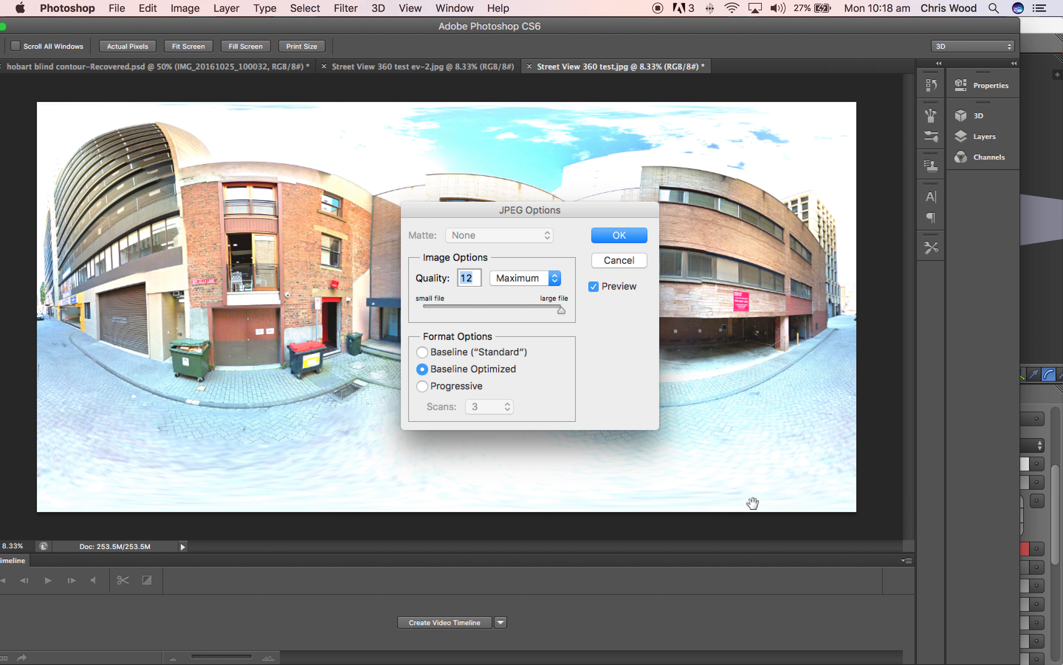
{"action": "left_click", "coordinate": [615, 237]}
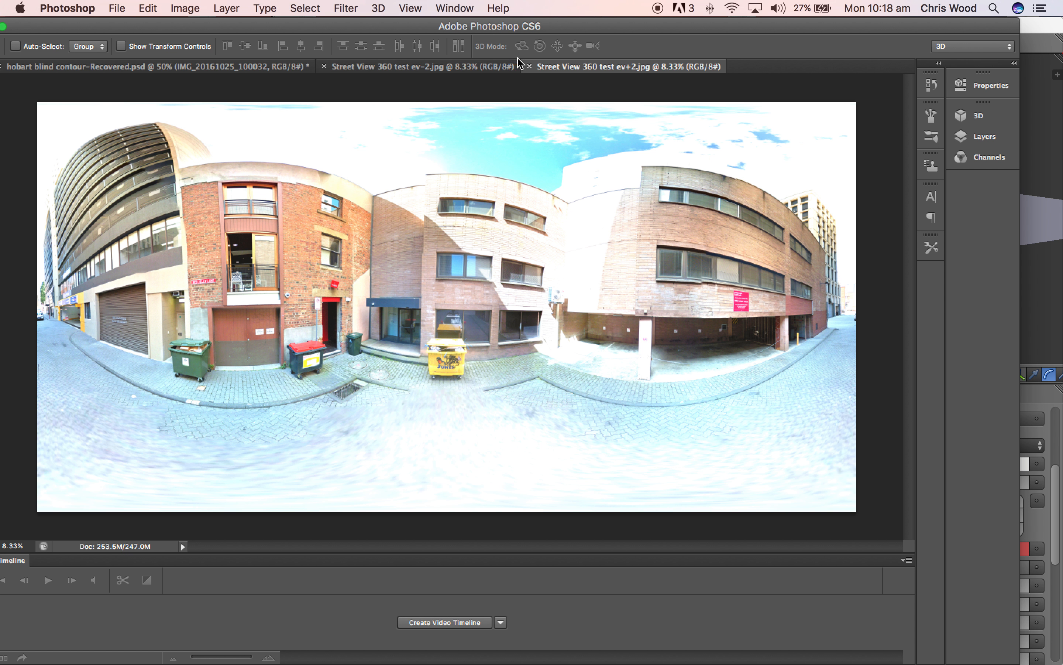
{"action": "left_click", "coordinate": [529, 67]}
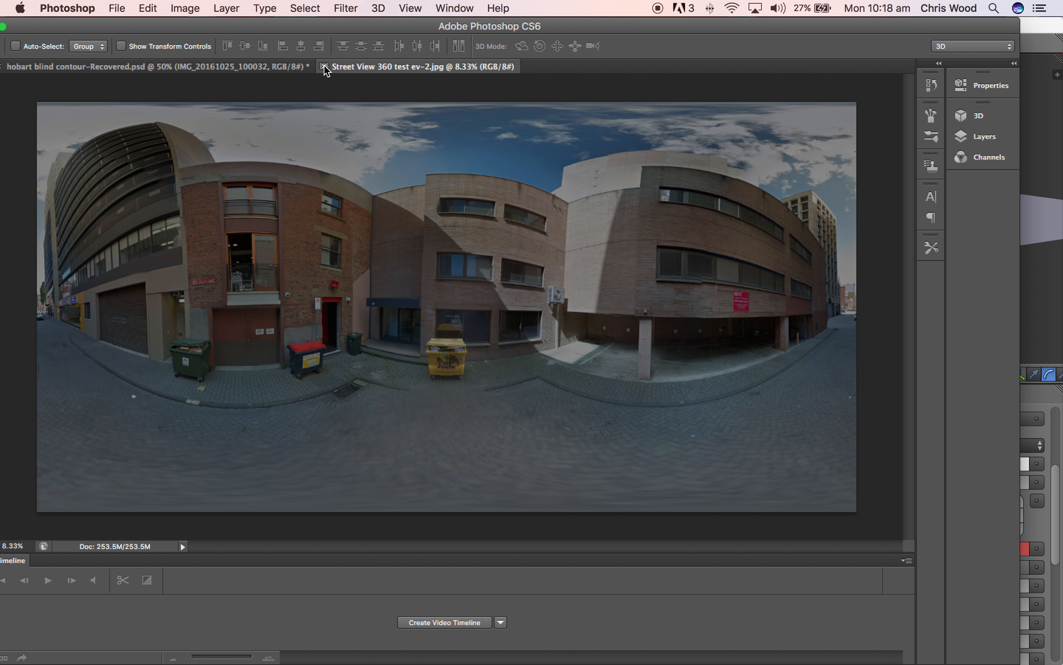
{"action": "left_click", "coordinate": [324, 66]}
Start a Merge to HDR Pro with "Street View 360 test ev+2.jpg", "Street View 360 test ev-2.jpg" and "Street View 360 test.jpg" as source files
{"action": "left_click", "coordinate": [120, 7]}
{"action": "mouse_move", "coordinate": [143, 317]}
{"action": "mouse_move", "coordinate": [139, 283]}
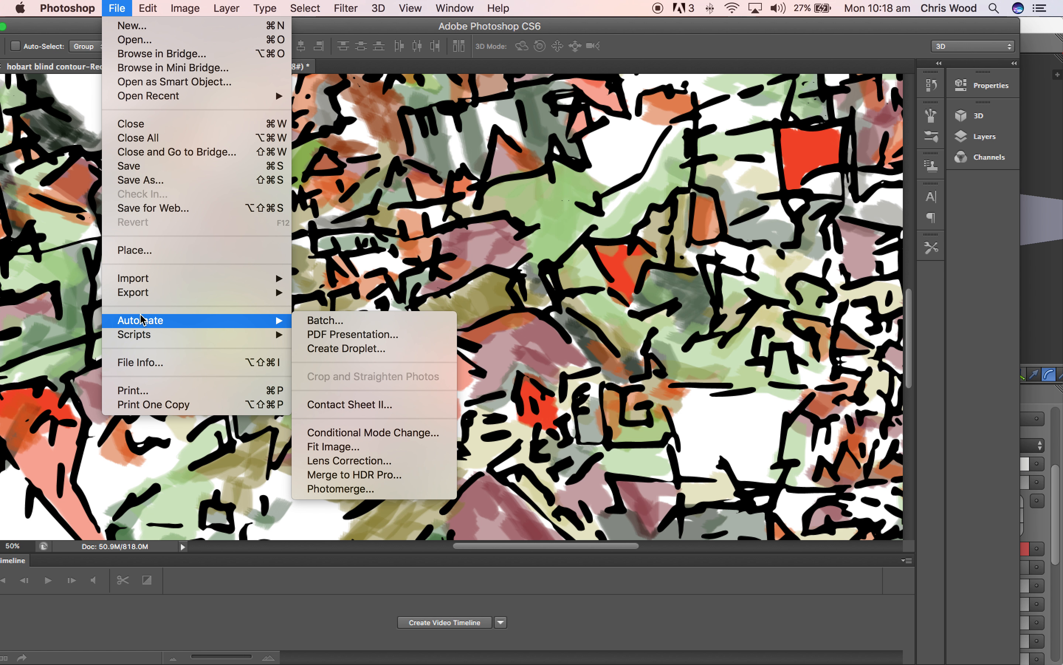
{"action": "left_click", "coordinate": [371, 475]}
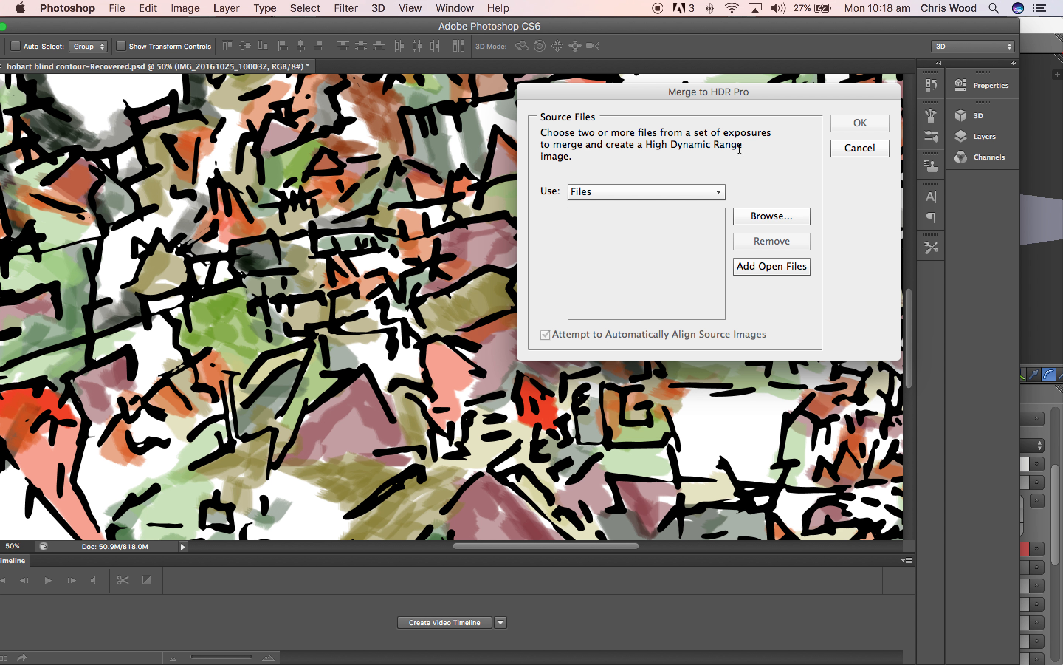
{"action": "left_click", "coordinate": [796, 216]}
{"action": "left_click", "coordinate": [402, 319]}
{"action": "left_click", "coordinate": [462, 349], "text": "shift"}
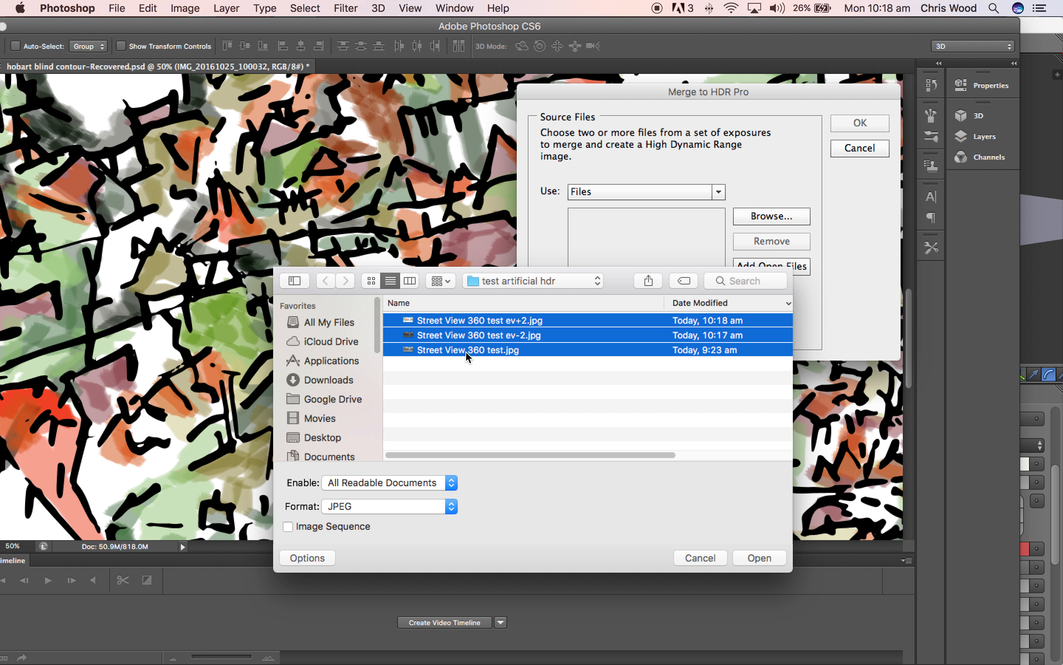
{"action": "left_click", "coordinate": [761, 558]}
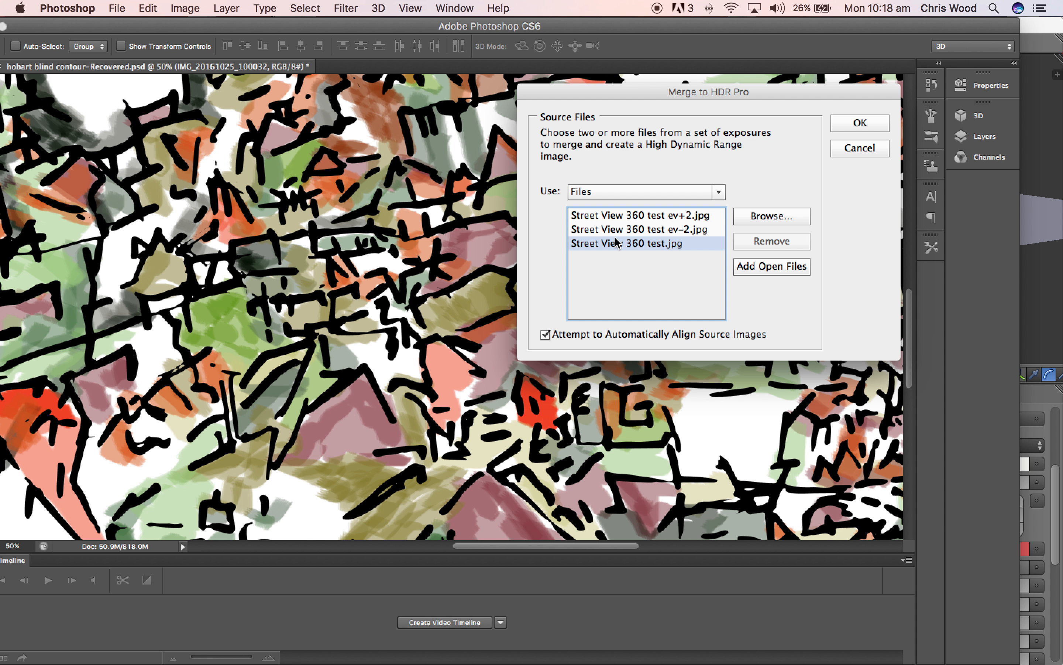
{"action": "left_click", "coordinate": [859, 124]}
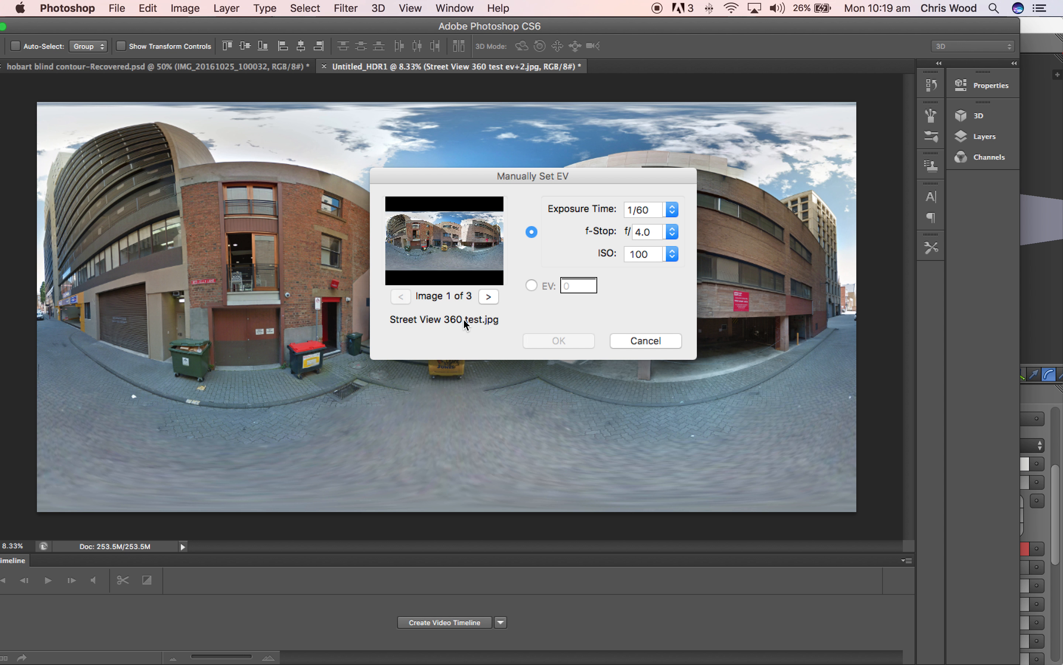
Switch to manual EV values, keeping 0 for "Street View 360 test.jpg" and setting the ev-2 image to -2
{"action": "left_click", "coordinate": [531, 285]}
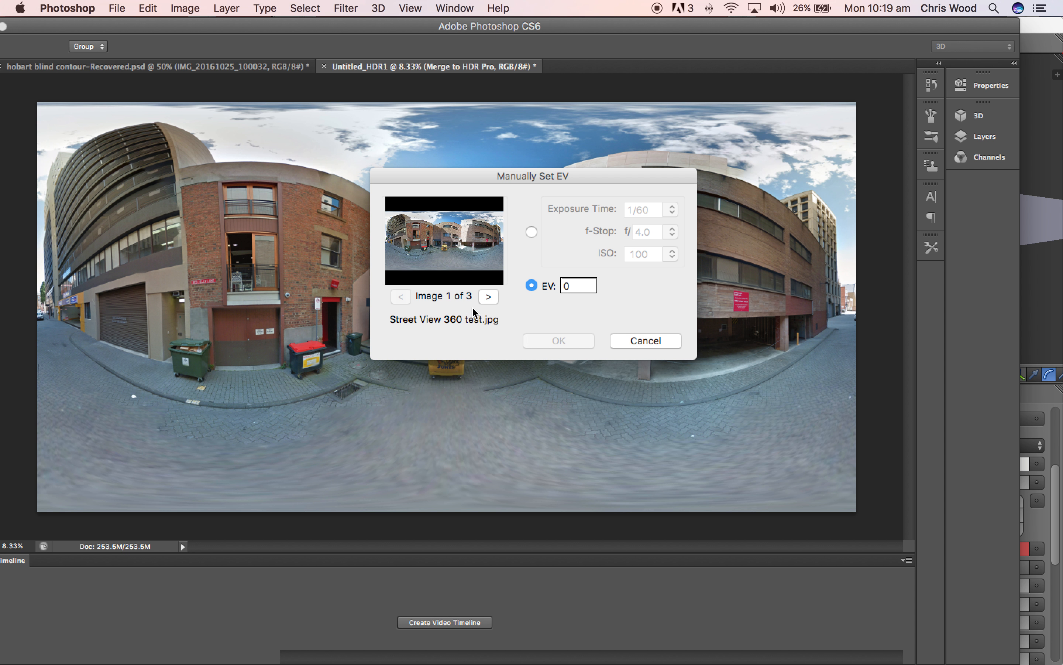
{"action": "left_click", "coordinate": [488, 296]}
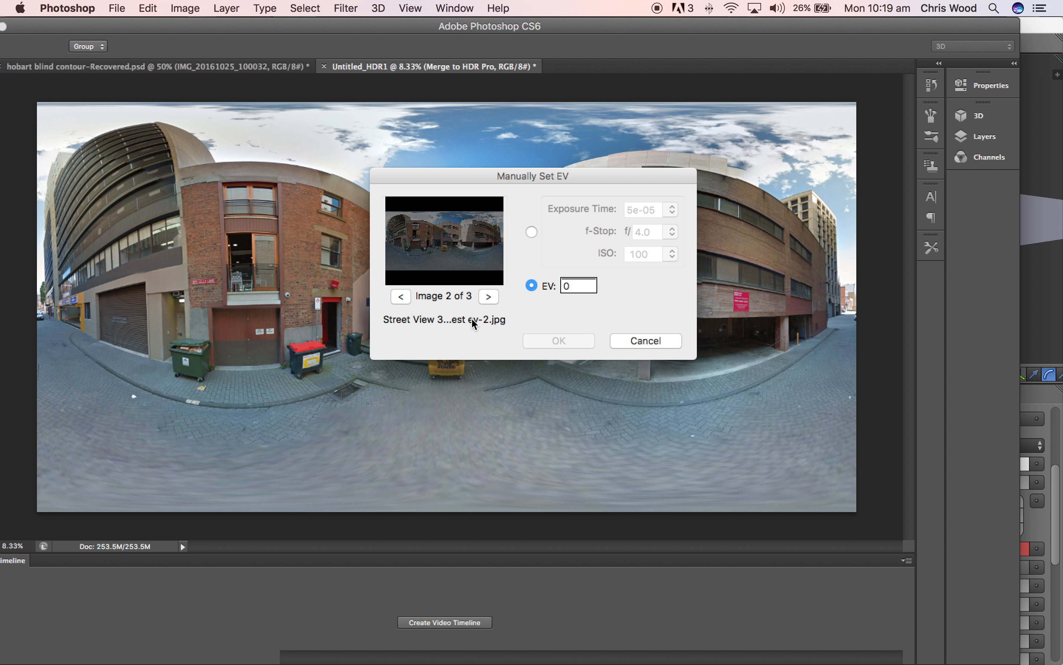
{"action": "left_click", "coordinate": [569, 292]}
{"action": "key", "text": "BackSpace"}
{"action": "type", "text": "-2"}
{"action": "left_click", "coordinate": [489, 296]}
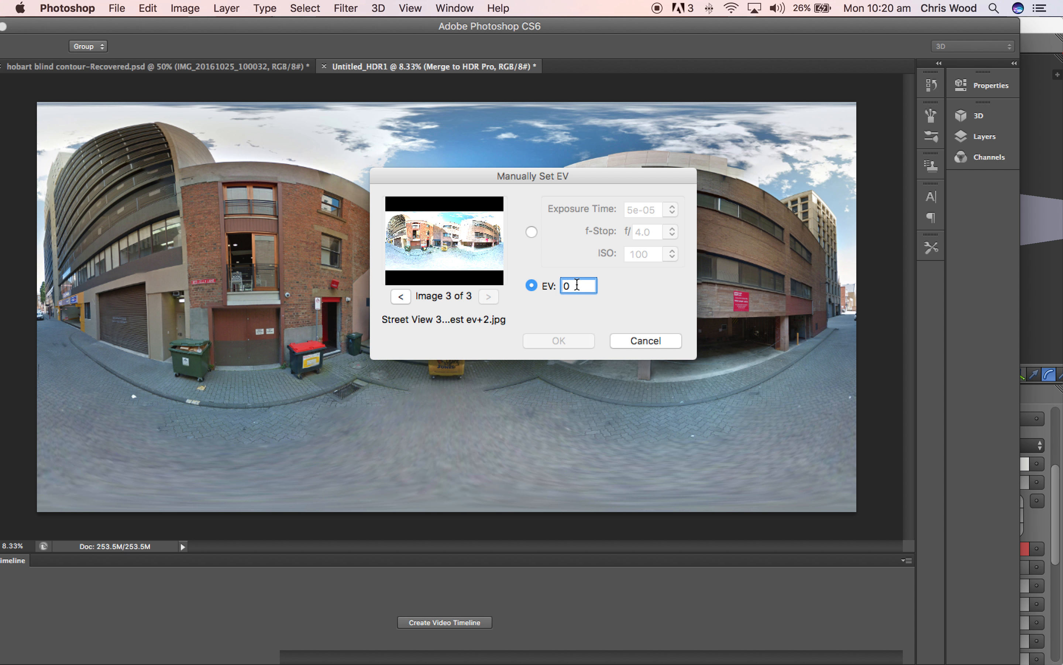
Set the ev+2 image's EV to 2, check the values across the images, and accept them
{"action": "double_click", "coordinate": [577, 285]}
{"action": "type", "text": "2"}
{"action": "left_click", "coordinate": [402, 297]}
{"action": "left_click", "coordinate": [486, 298]}
{"action": "left_click", "coordinate": [403, 297]}
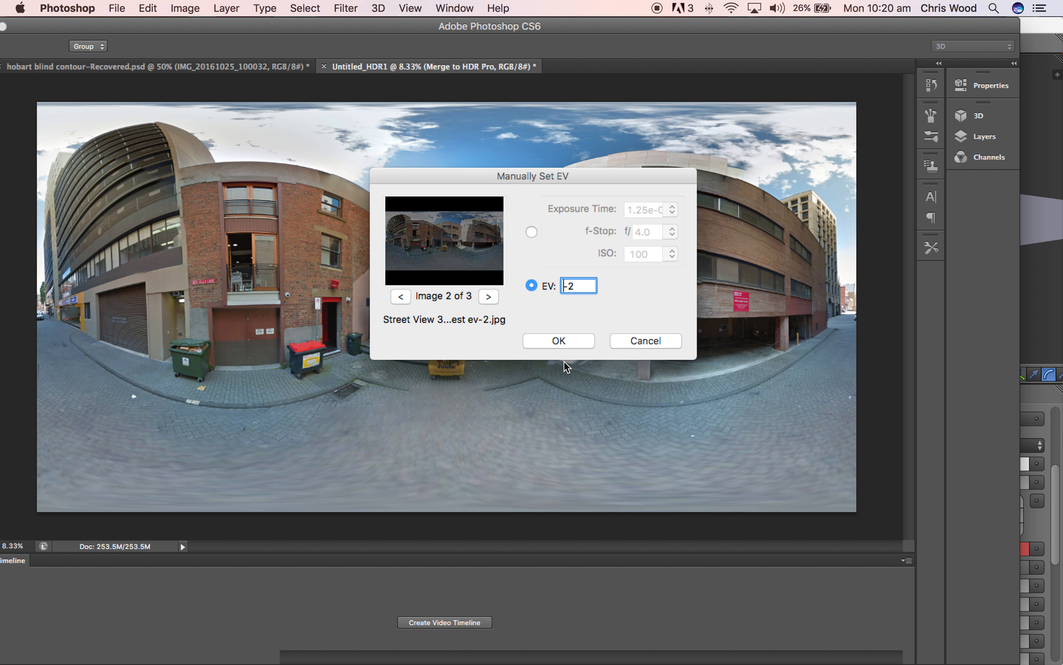
{"action": "left_click", "coordinate": [557, 343]}
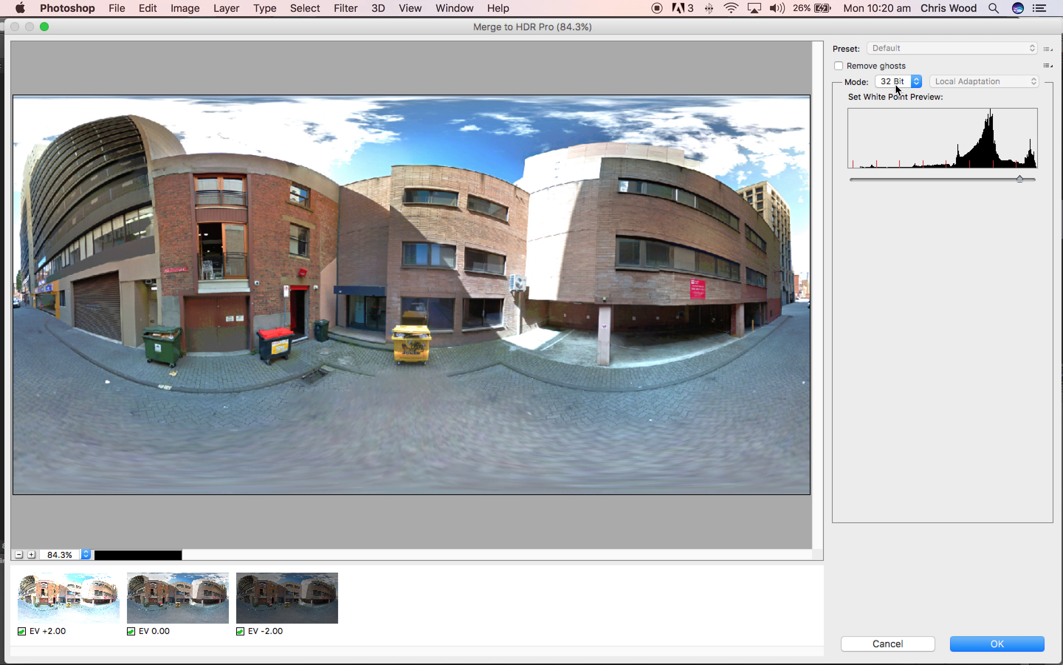
Keep the merge in 32 Bit mode, lower the white point preview to brighten the panorama, and create the merged HDR image
{"action": "left_click", "coordinate": [917, 84]}
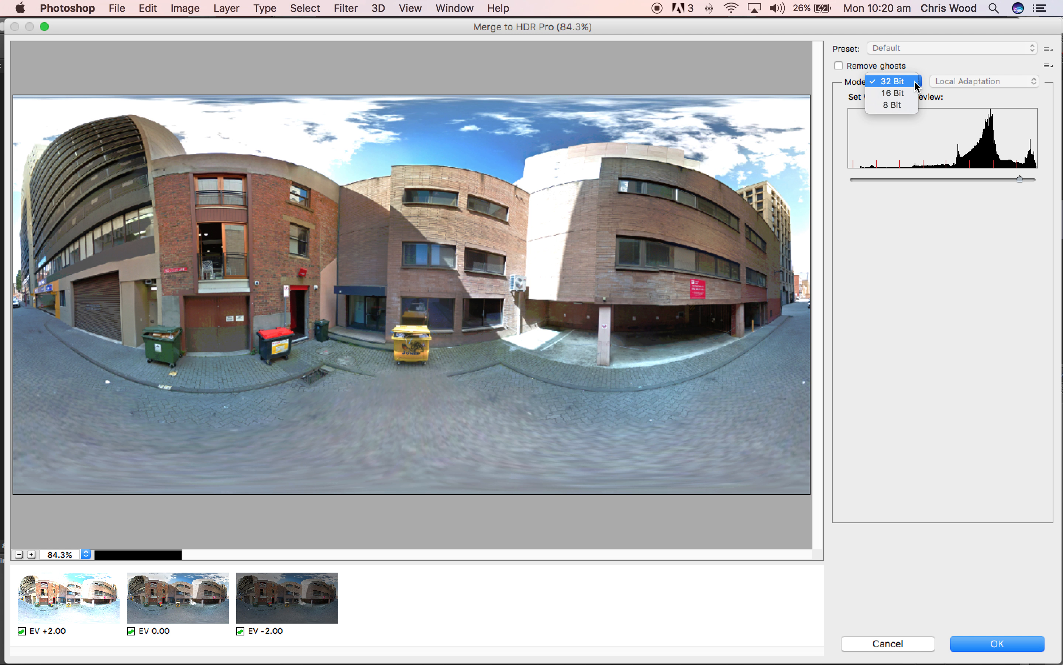
{"action": "left_click", "coordinate": [903, 84]}
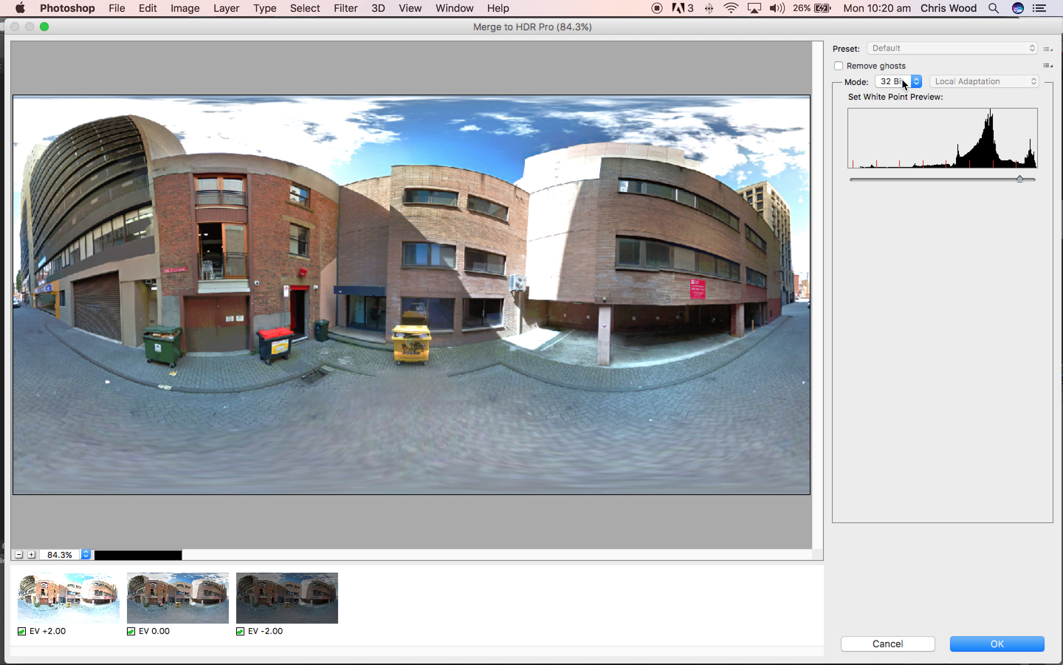
{"action": "left_click_drag", "start_coordinate": [1020, 179], "coordinate": [994, 181]}
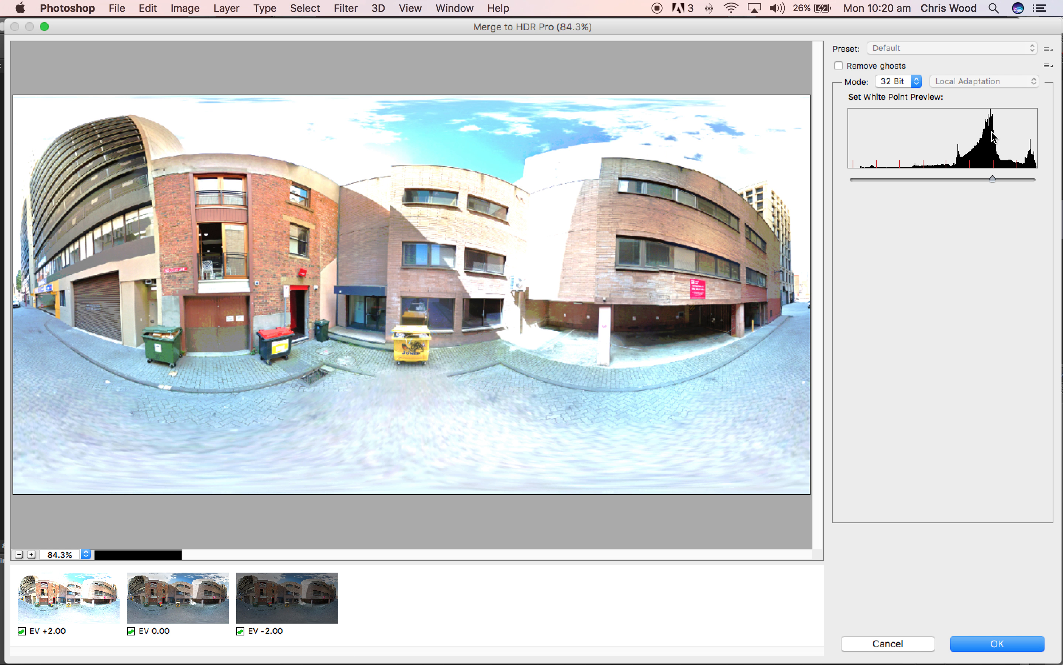
{"action": "left_click_drag", "start_coordinate": [992, 179], "coordinate": [993, 179]}
{"action": "left_click", "coordinate": [997, 644]}
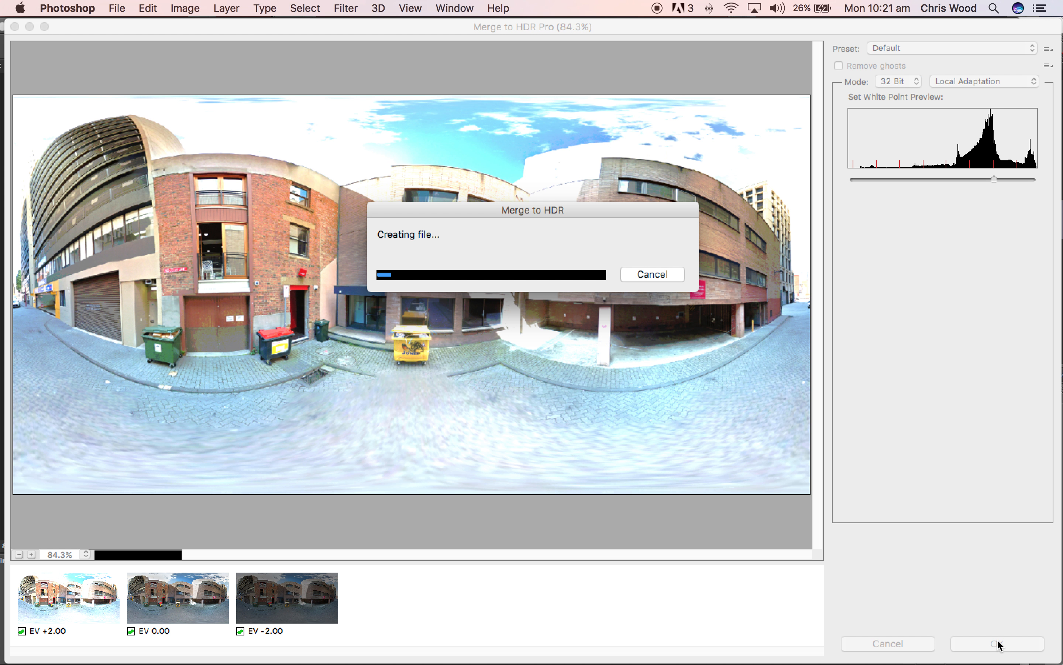
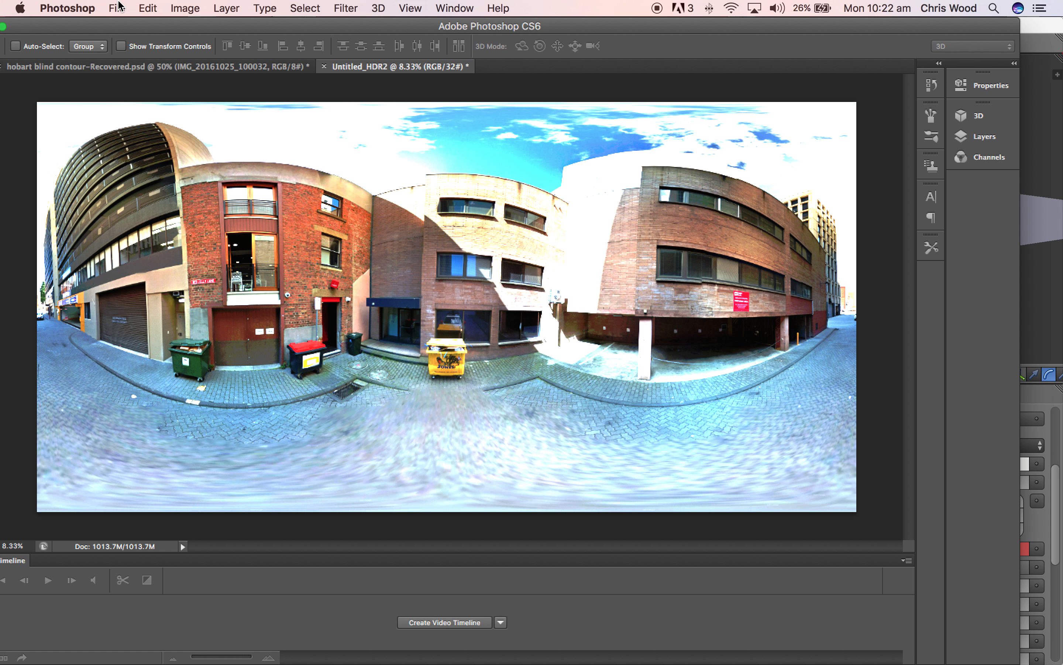
Save the merged panorama in Radiance format as "street view 360 test.hdr" in the "test artificial hdr" folder
{"action": "left_click", "coordinate": [117, 7]}
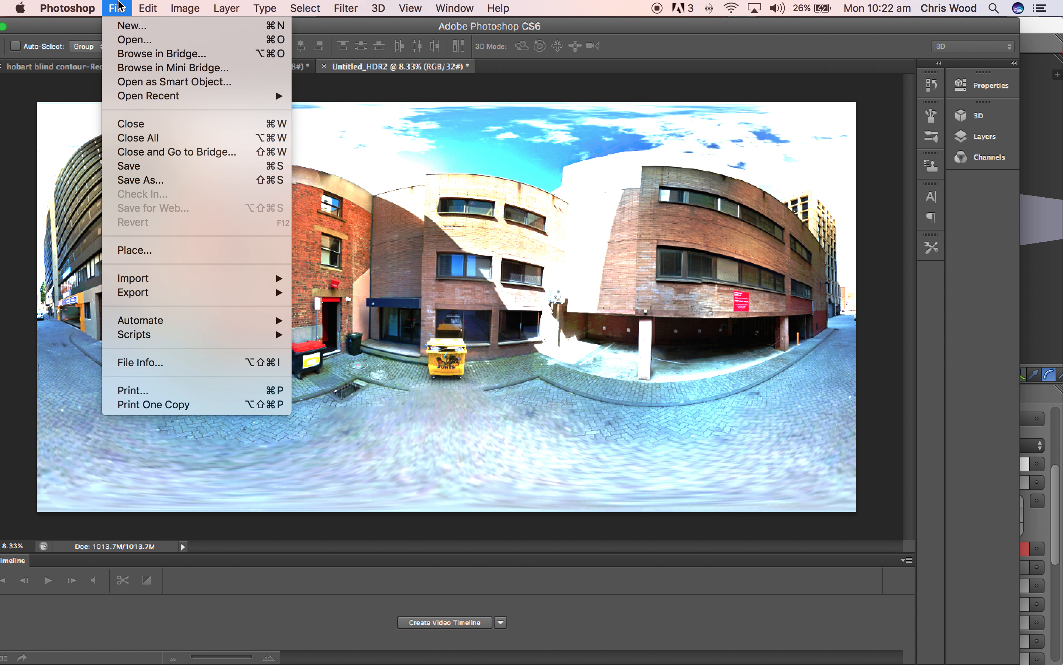
{"action": "left_click", "coordinate": [152, 181]}
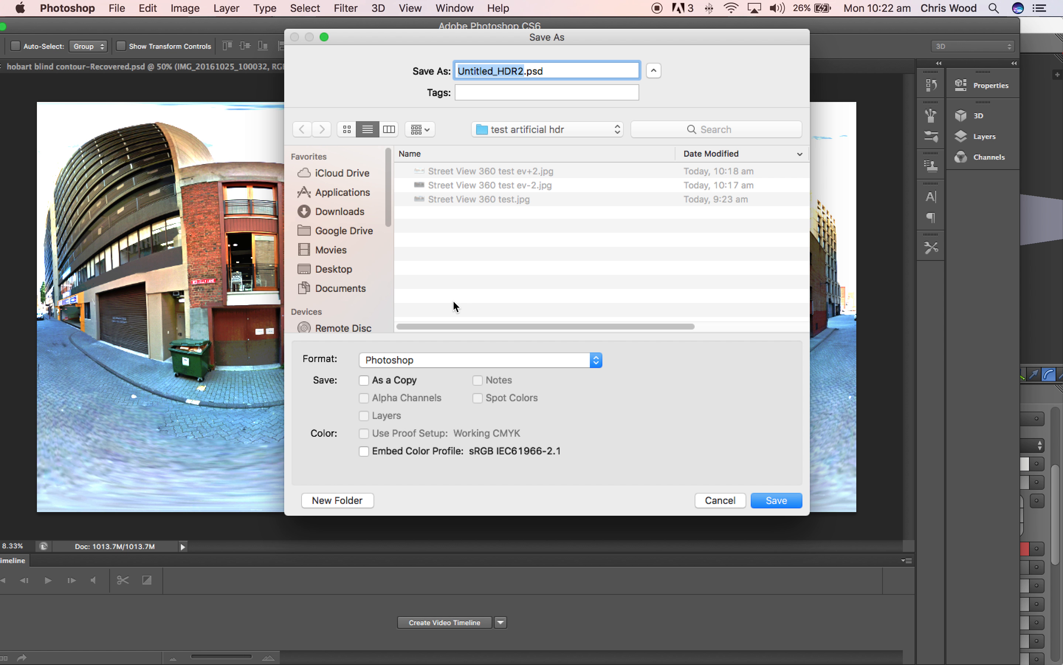
{"action": "left_click", "coordinate": [429, 359]}
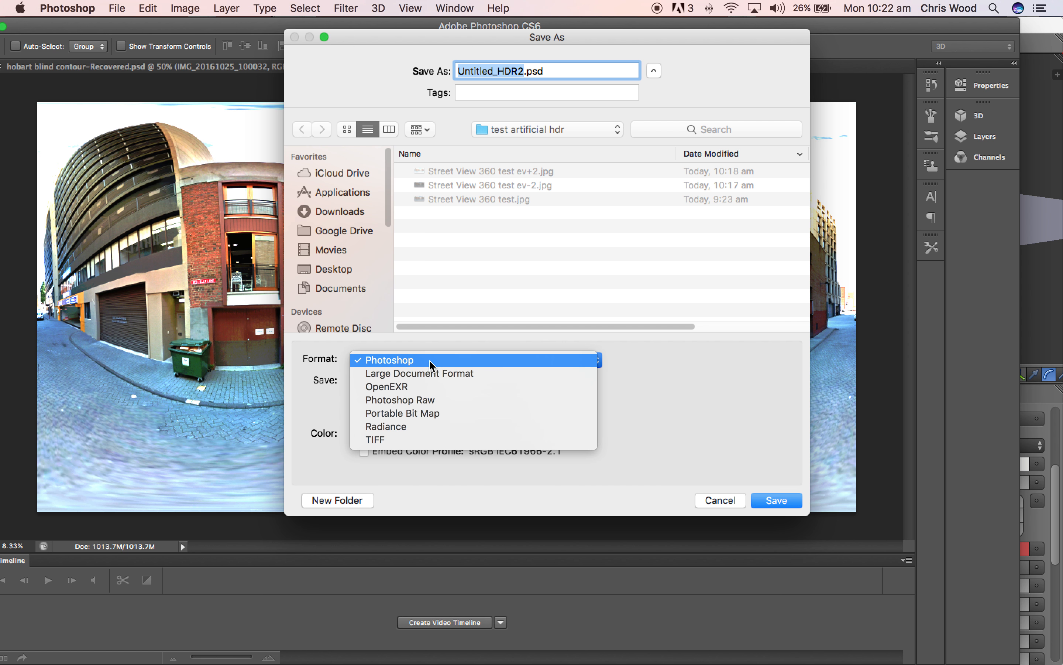
{"action": "left_click", "coordinate": [409, 427]}
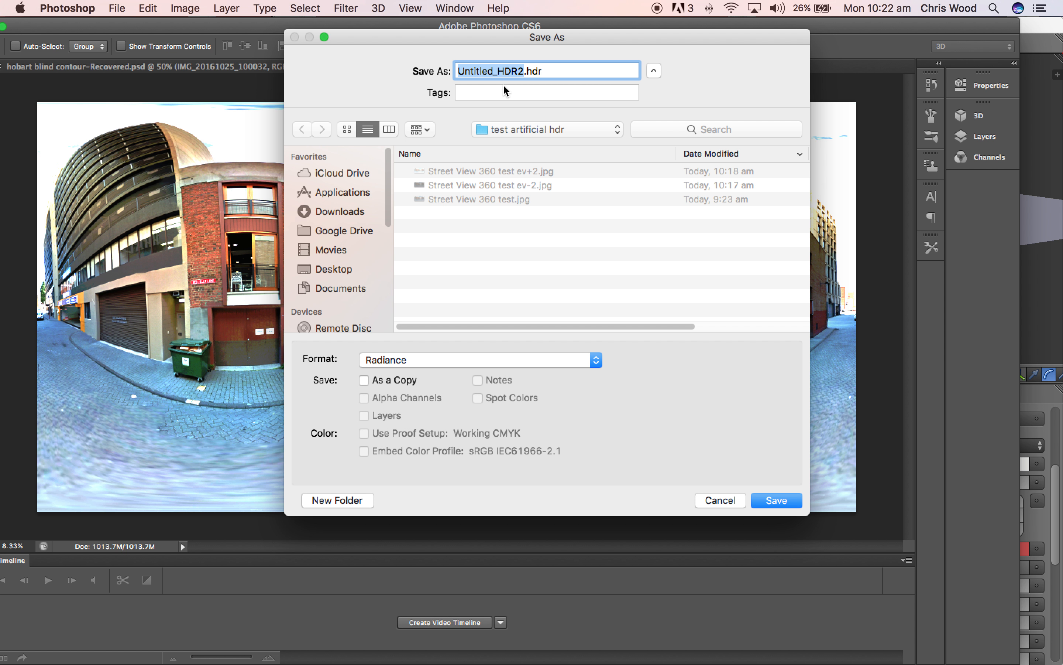
{"action": "type", "text": "stree"}
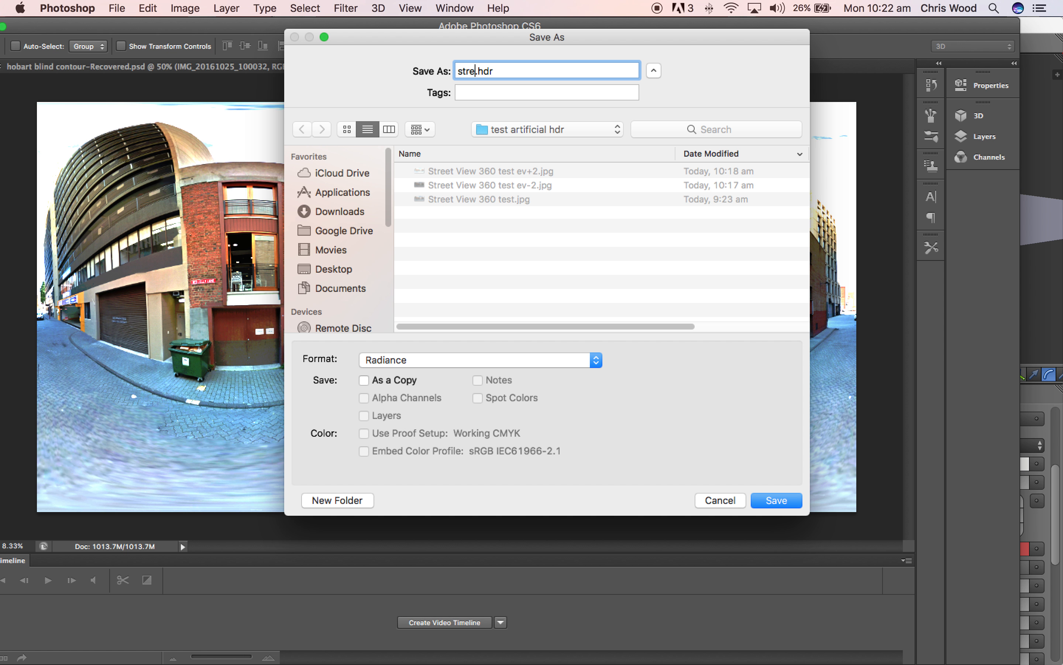
{"action": "type", "text": "t view 360 test"}
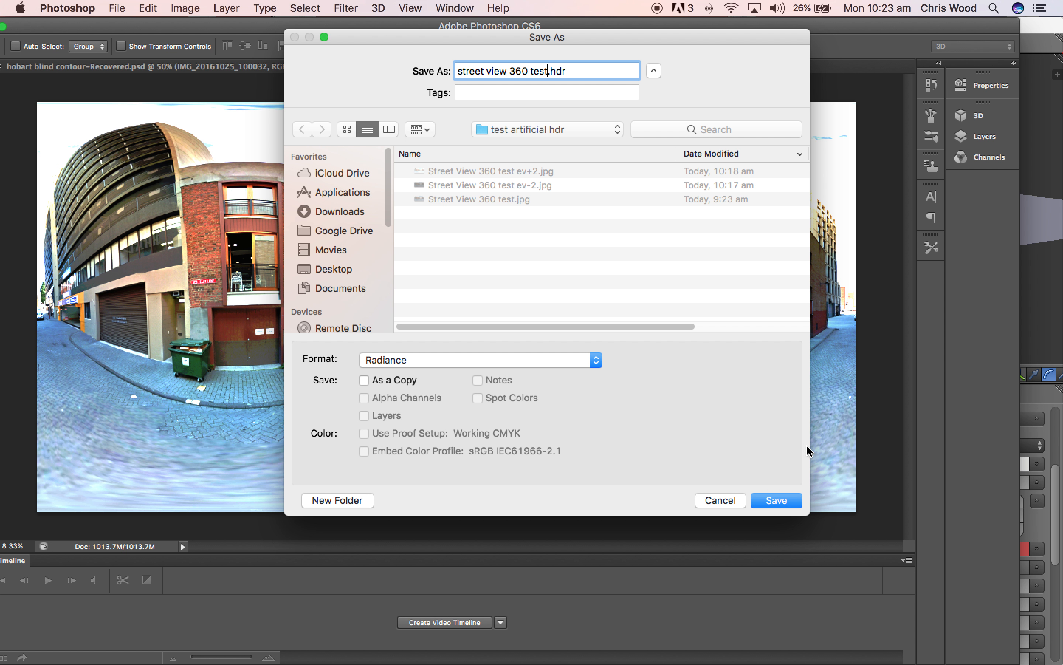
{"action": "left_click", "coordinate": [770, 500]}
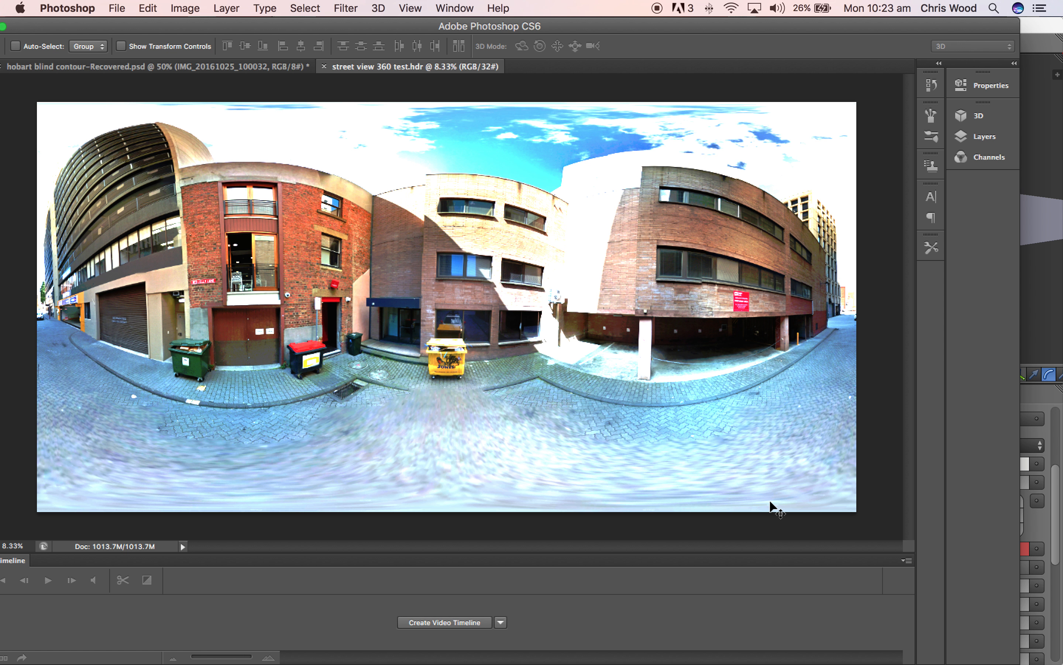
Switch to Blender and unlink the current image from the world's Environment Texture node
{"action": "key", "text": "super+Tab"}
{"action": "middle_click_drag", "start_coordinate": [364, 275], "coordinate": [356, 304]}
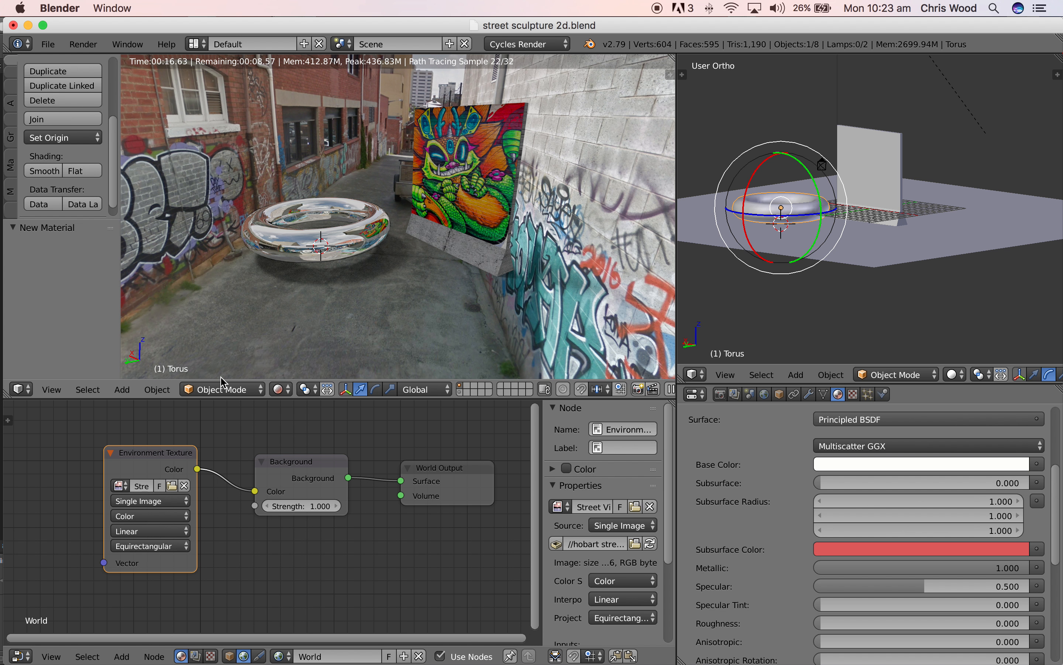
{"action": "left_click", "coordinate": [185, 486]}
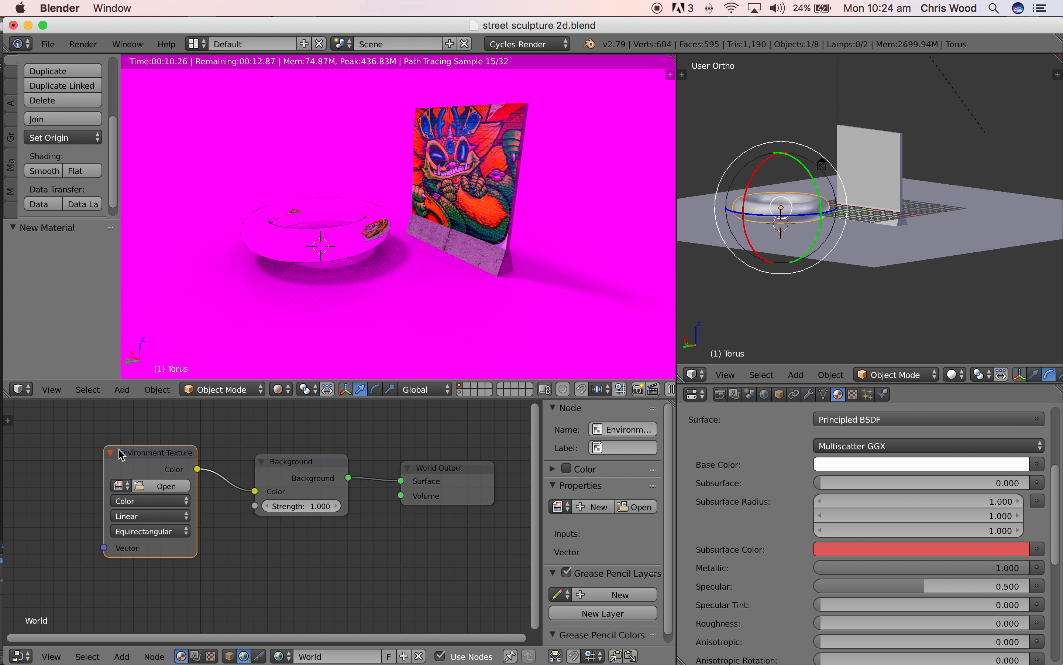
Load "street view 360 test.hdr" from "hobart street views/test artificial hdr" into the Environment Texture node
{"action": "left_click", "coordinate": [158, 486]}
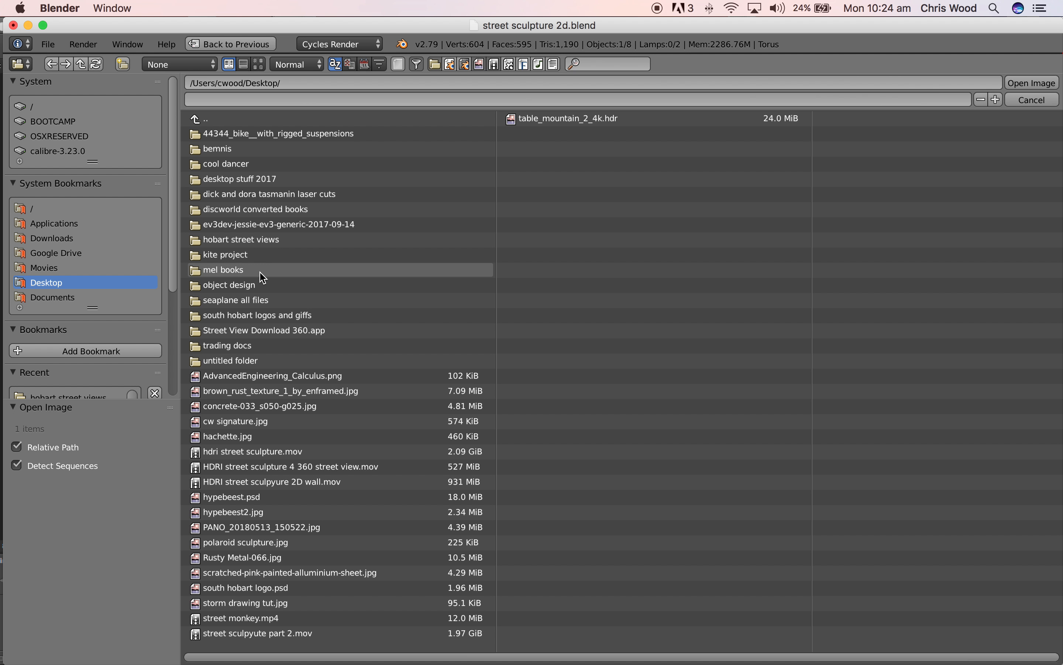
{"action": "double_click", "coordinate": [256, 241]}
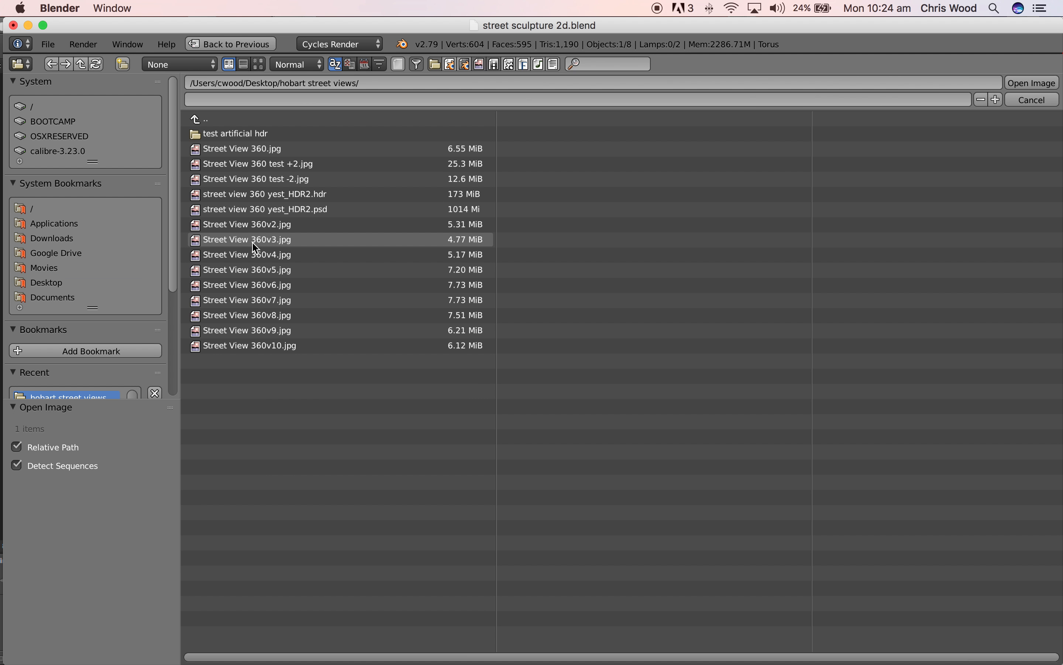
{"action": "left_click", "coordinate": [248, 136]}
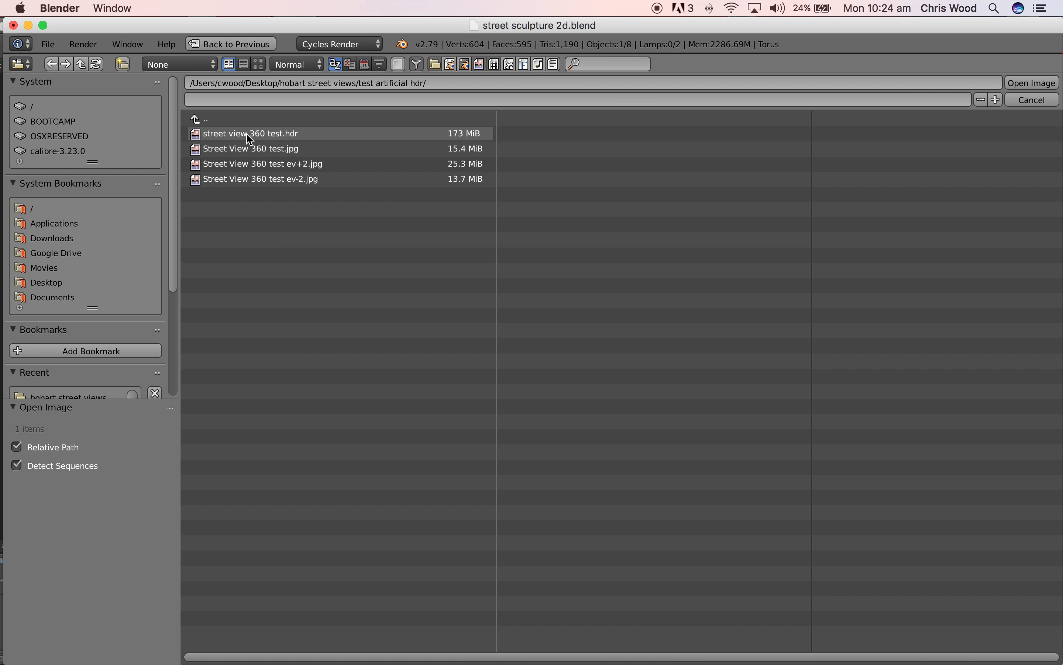
{"action": "left_click", "coordinate": [288, 134]}
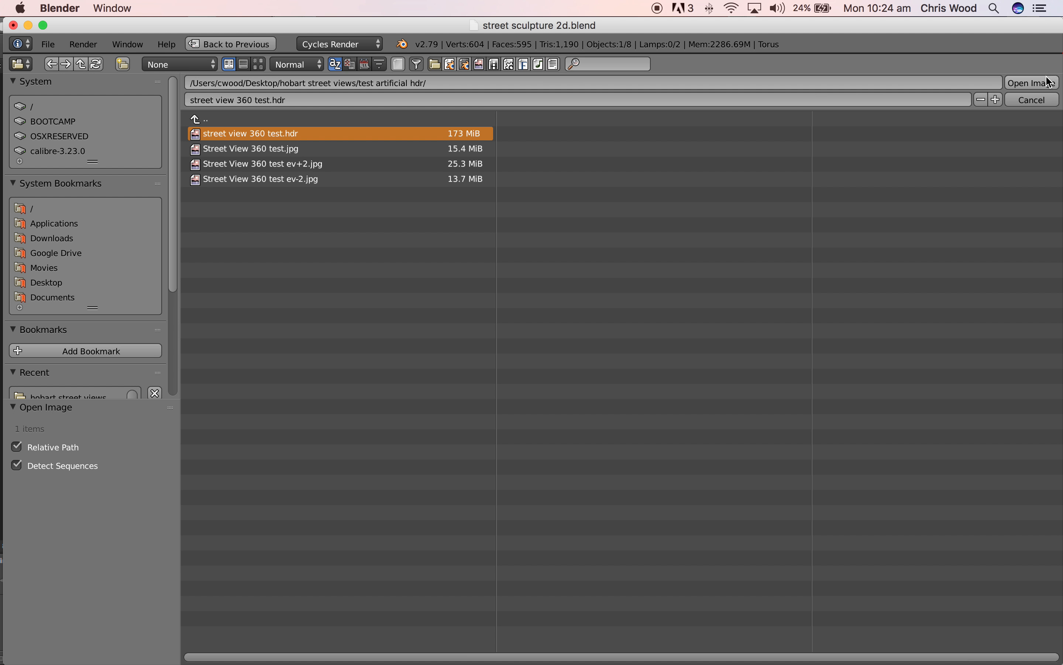
{"action": "left_click", "coordinate": [1035, 86]}
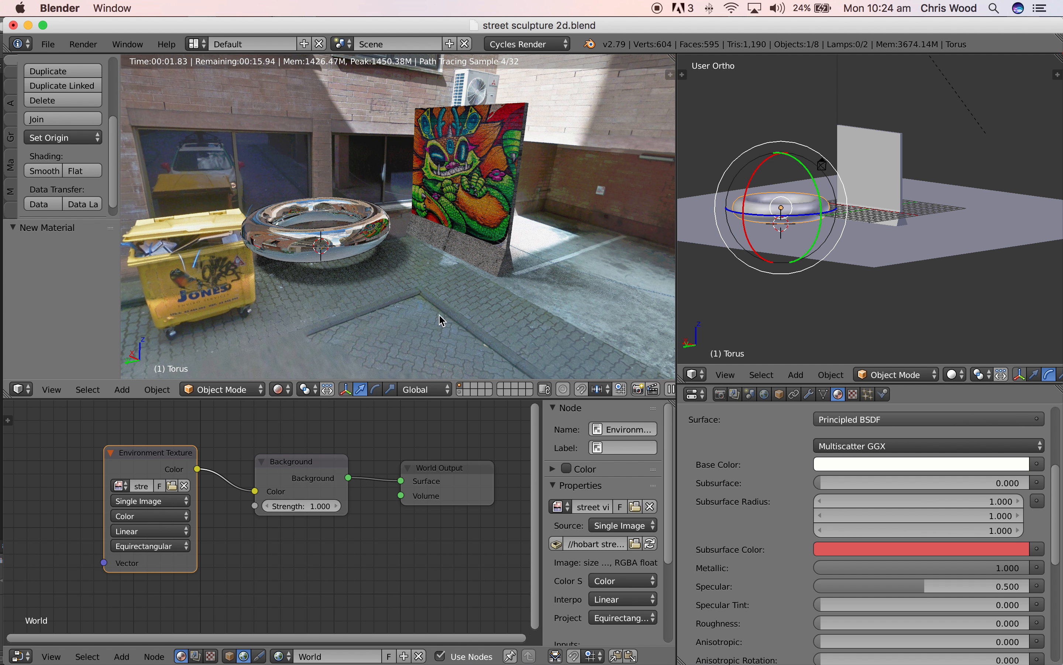
Examine the shadows and reflections on the chrome torus and graffiti panel under the new HDR environment from several angles
{"action": "mouse_move", "coordinate": [536, 314]}
{"action": "middle_mouse_down"}
{"action": "mouse_move", "coordinate": [472, 339]}
{"action": "mouse_move", "coordinate": [575, 327]}
{"action": "mouse_move", "coordinate": [638, 337]}
{"action": "middle_mouse_up"}
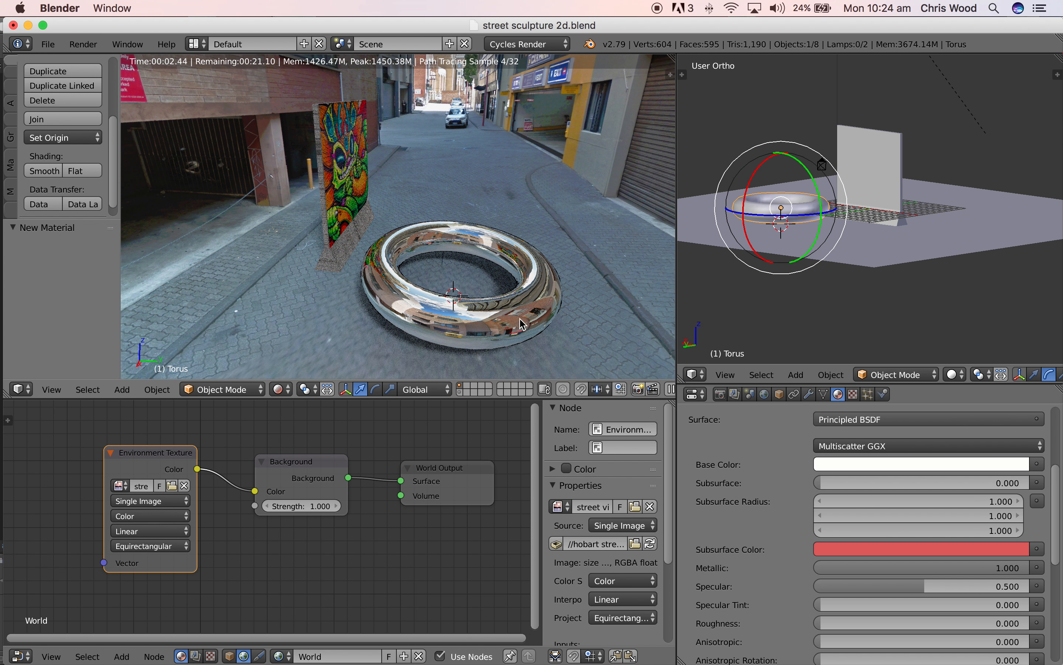
{"action": "middle_click_drag", "start_coordinate": [544, 316], "coordinate": [543, 311]}
{"action": "scroll", "coordinate": [540, 320], "scroll_direction": "down", "scroll_amount": 2}
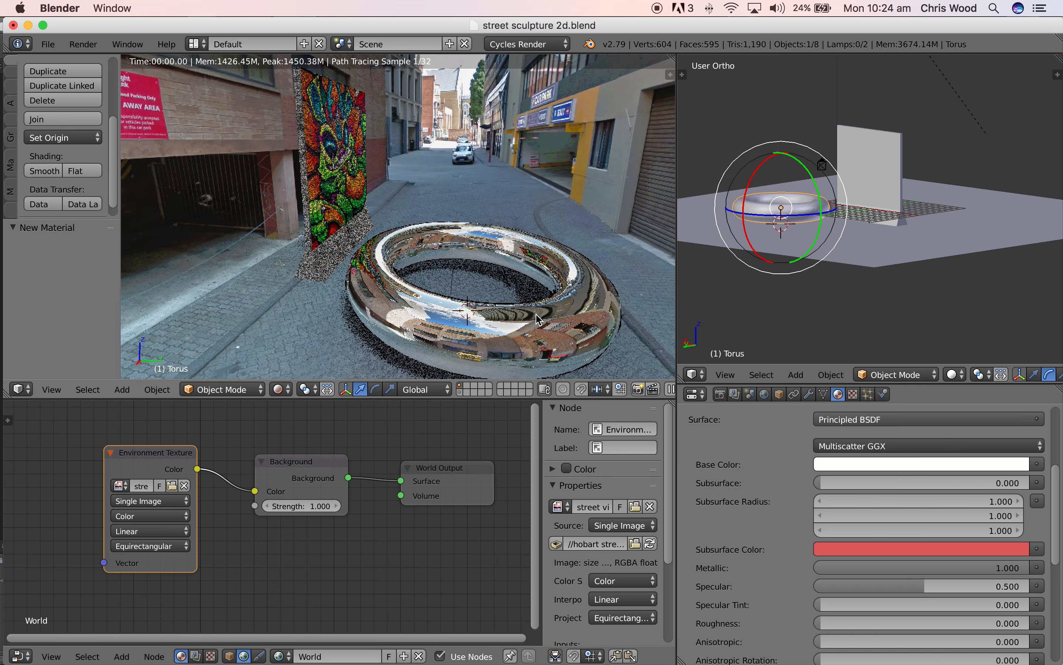
{"action": "middle_click_drag", "start_coordinate": [536, 298], "coordinate": [522, 309]}
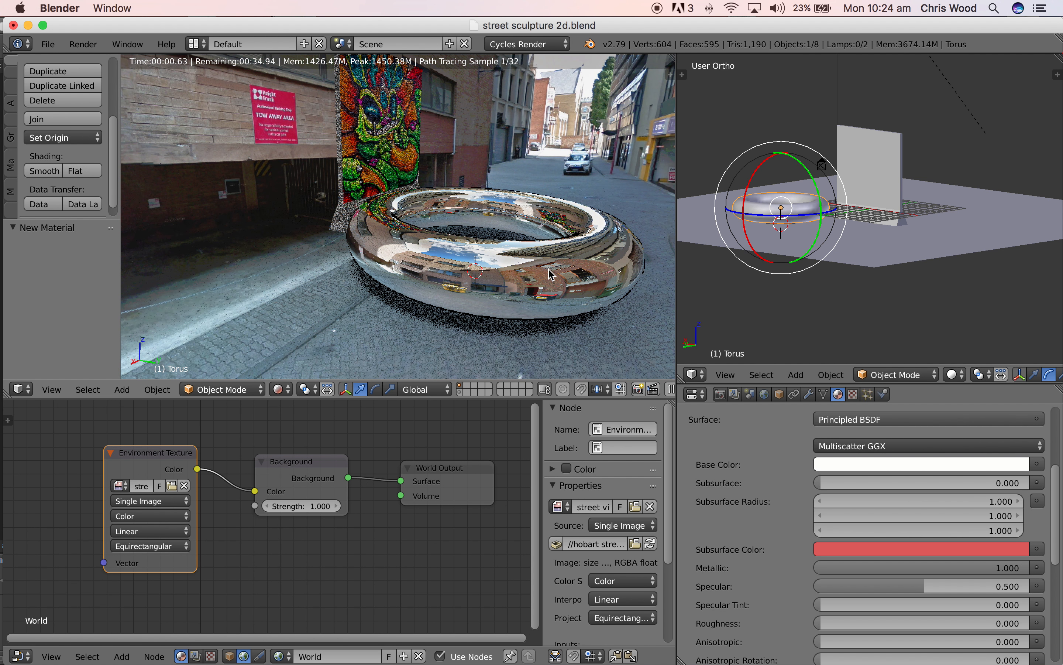
{"action": "mouse_move", "coordinate": [528, 286]}
{"action": "middle_mouse_down"}
{"action": "mouse_move", "coordinate": [426, 298]}
{"action": "mouse_move", "coordinate": [428, 311]}
{"action": "middle_mouse_up"}
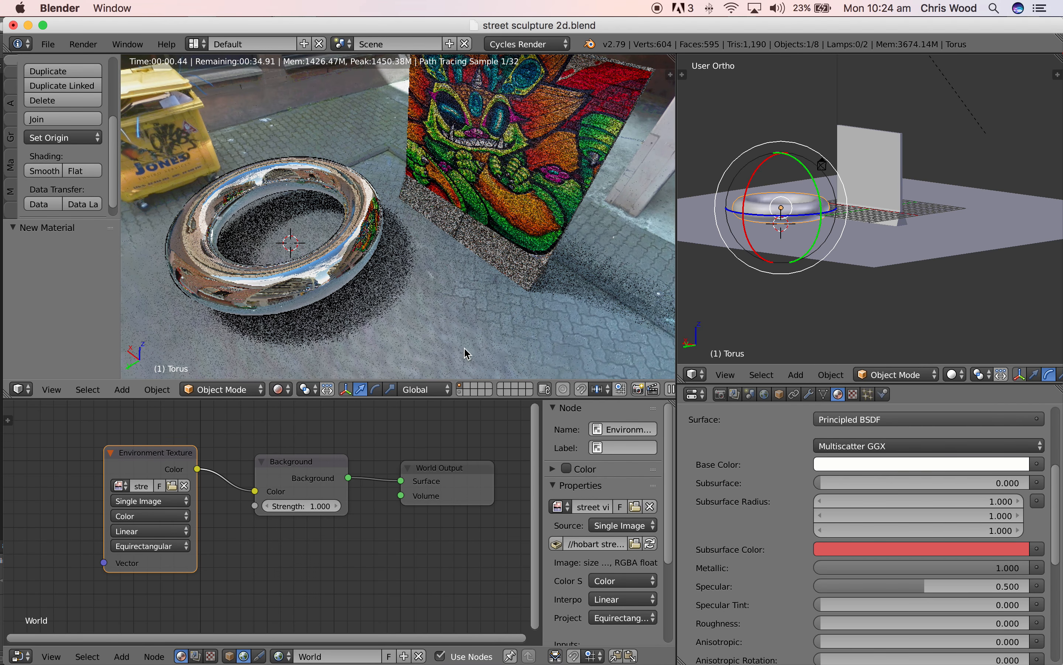
{"action": "mouse_move", "coordinate": [263, 305]}
{"action": "middle_mouse_down"}
{"action": "mouse_move", "coordinate": [404, 298]}
{"action": "mouse_move", "coordinate": [373, 301]}
{"action": "middle_mouse_up"}
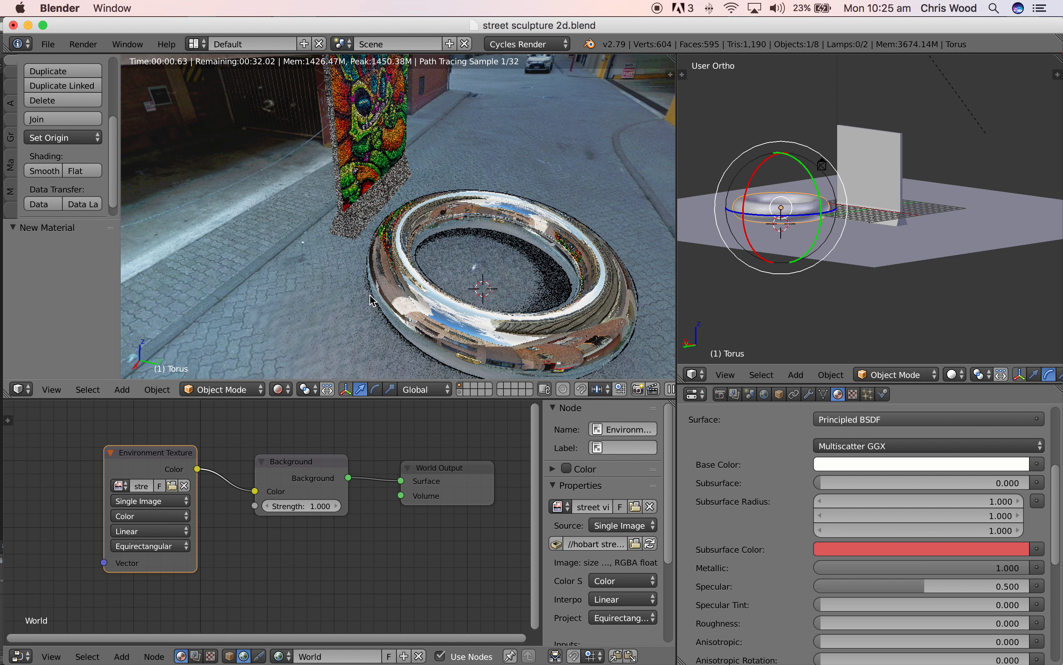
{"action": "scroll", "coordinate": [373, 301], "scroll_direction": "up", "scroll_amount": 2}
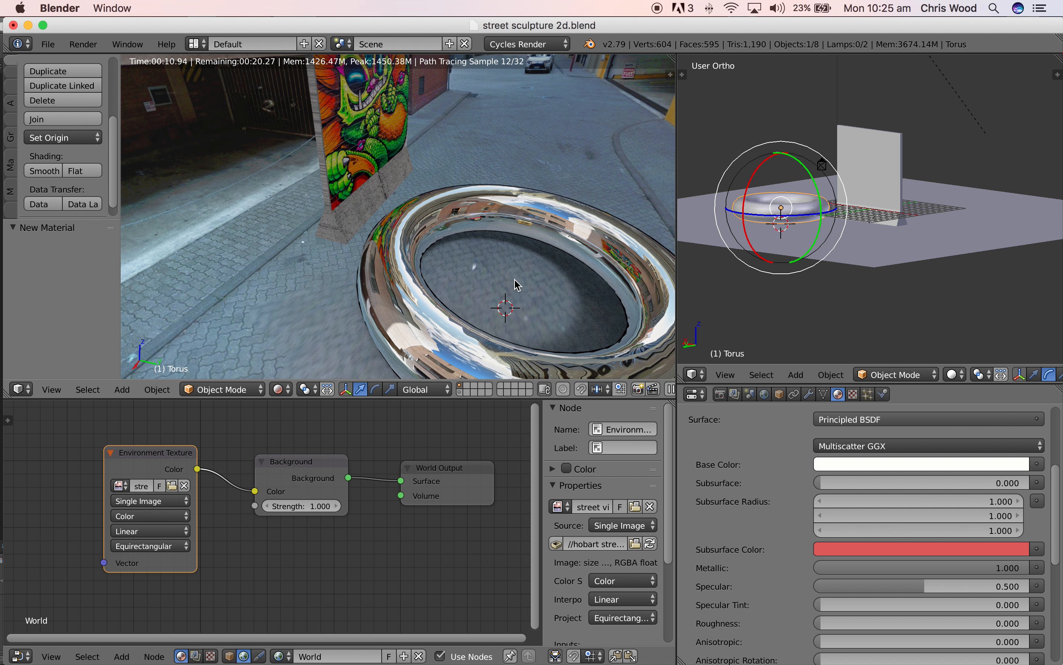
{"action": "scroll", "coordinate": [518, 284], "scroll_direction": "down", "scroll_amount": 3}
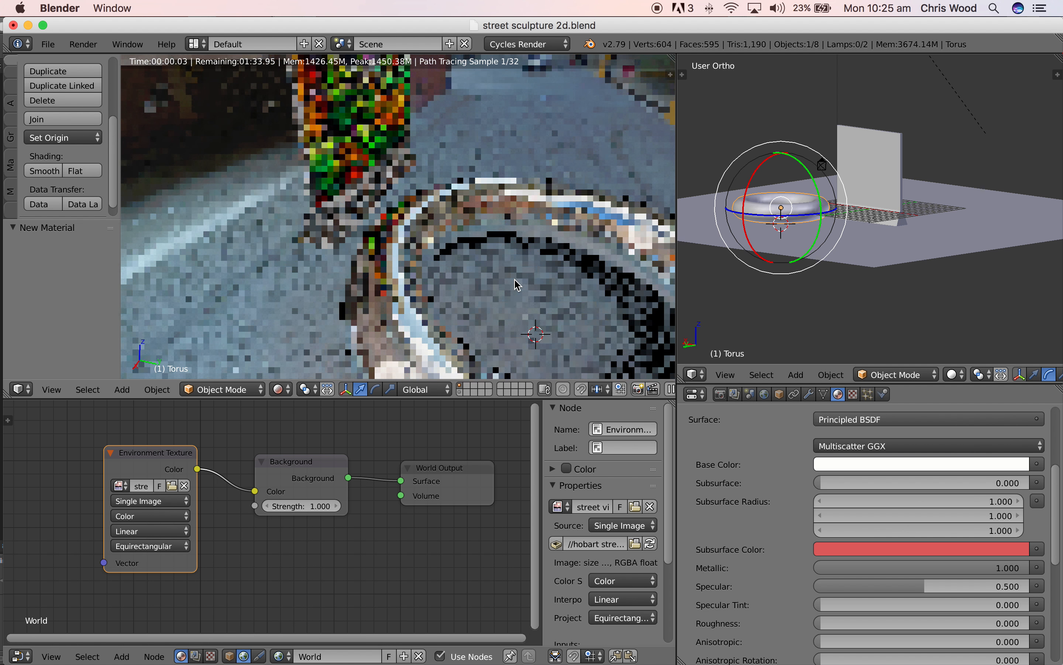
{"action": "mouse_move", "coordinate": [517, 285]}
{"action": "middle_mouse_down"}
{"action": "mouse_move", "coordinate": [476, 288]}
{"action": "mouse_move", "coordinate": [528, 291]}
{"action": "middle_mouse_up"}
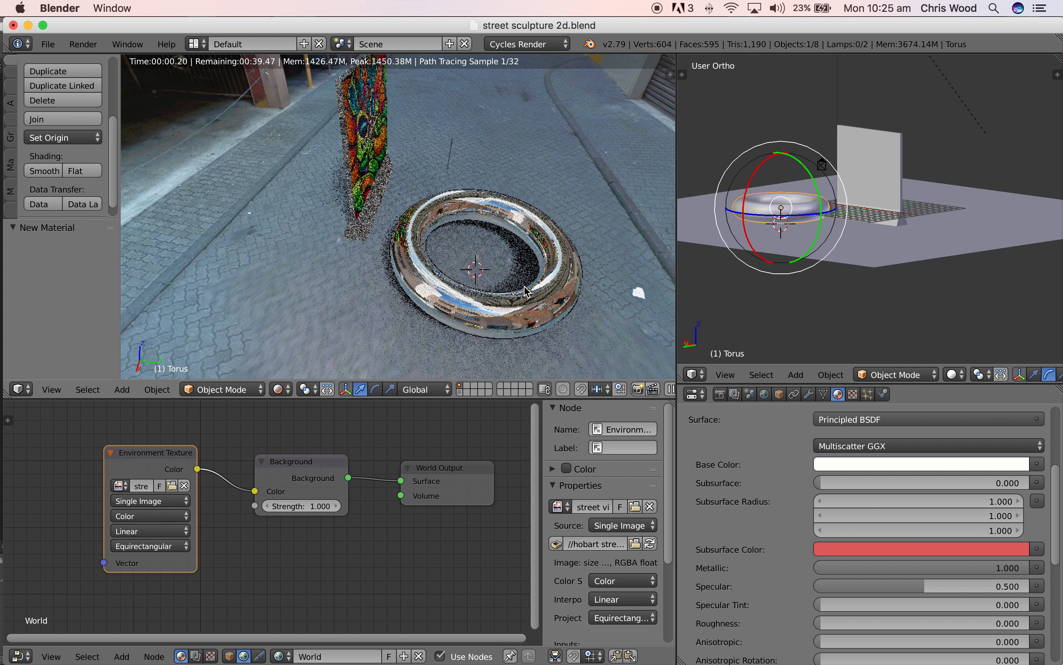
{"action": "scroll", "coordinate": [504, 260], "scroll_direction": "up", "scroll_amount": 1}
{"action": "scroll", "coordinate": [503, 259], "scroll_direction": "down", "scroll_amount": 2}
{"action": "mouse_move", "coordinate": [501, 258]}
{"action": "middle_mouse_down"}
{"action": "mouse_move", "coordinate": [488, 247]}
{"action": "mouse_move", "coordinate": [514, 236]}
{"action": "mouse_move", "coordinate": [511, 254]}
{"action": "middle_mouse_up"}
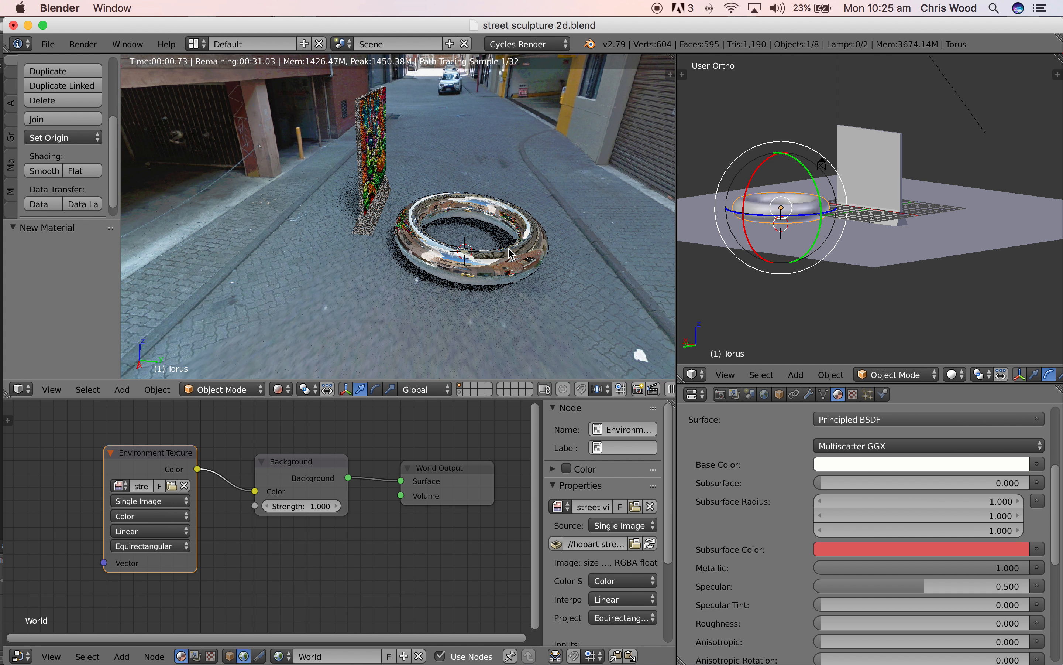